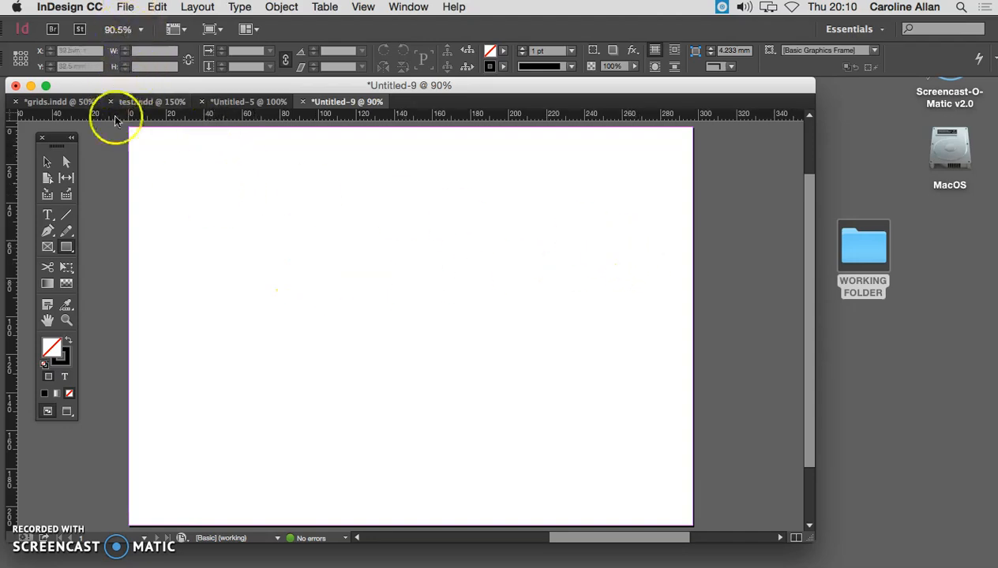
Open WORKING FOLDER from the desktop and place Screen Shot 2017-05-25 at 17.25.53 on the page at full size.
click(859, 251)
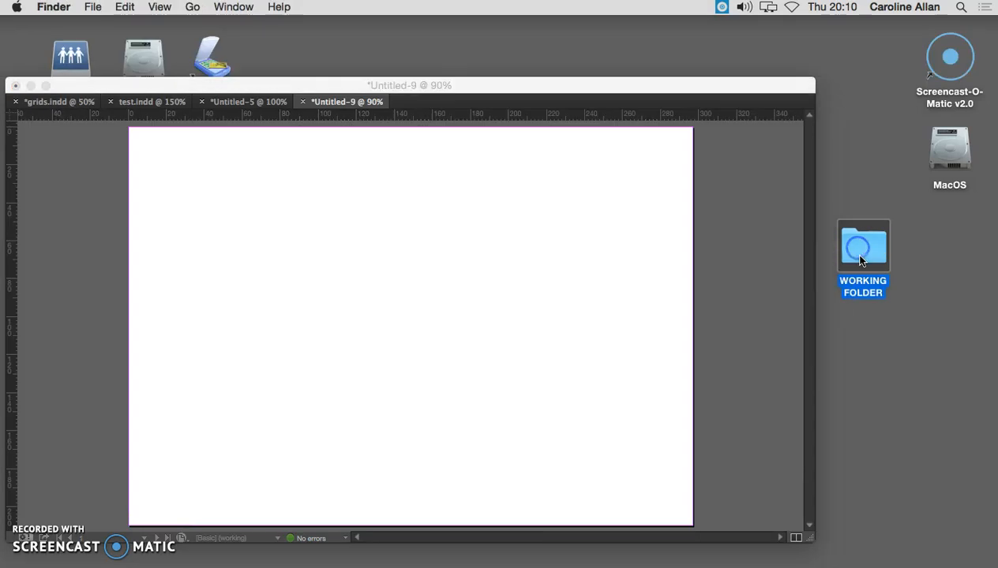
double_click(859, 252)
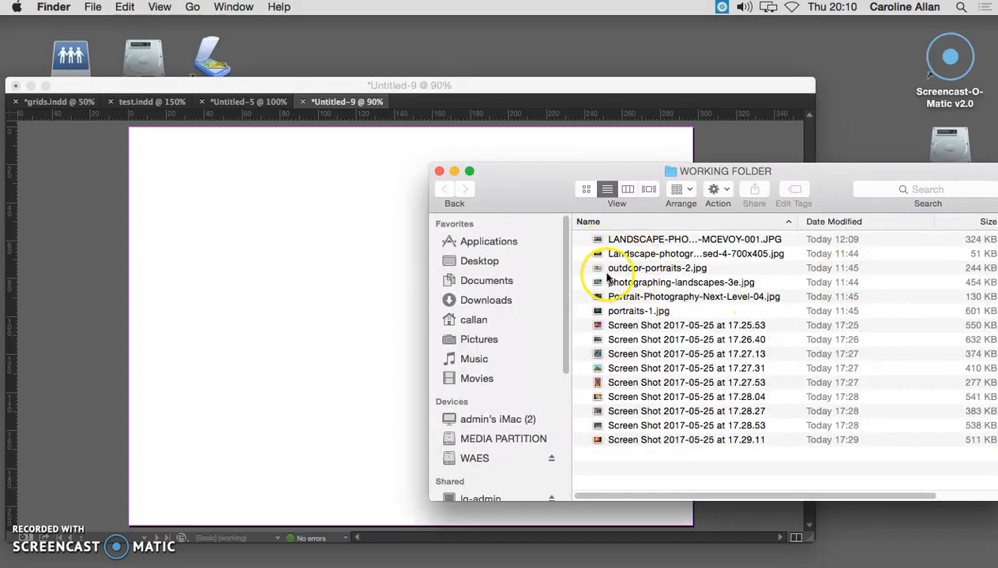
drag(599, 326, 194, 171)
click(194, 171)
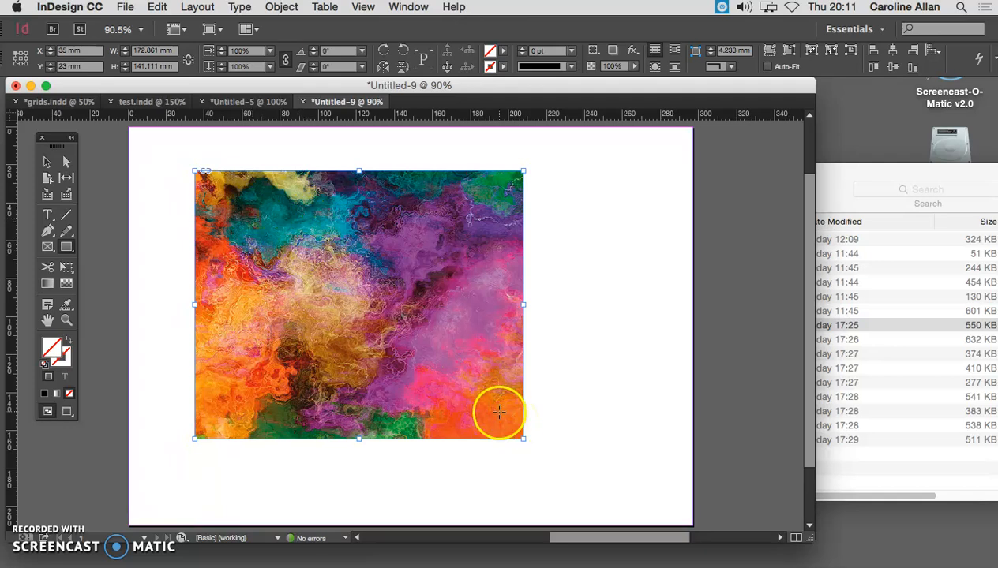
Undo the full-size placement and place the same image at a drawn size of about 24 × 20 mm.
key(super+z)
drag(244, 226, 290, 270)
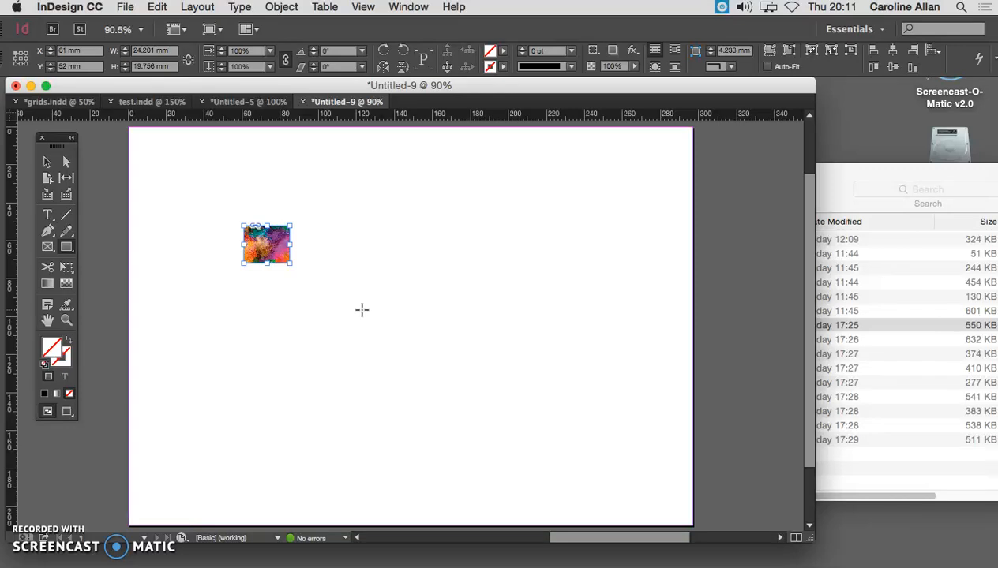
Try to enlarge the image by extending only its frame to about 59 × 48 mm, and fit the frame back to the image.
click(46, 162)
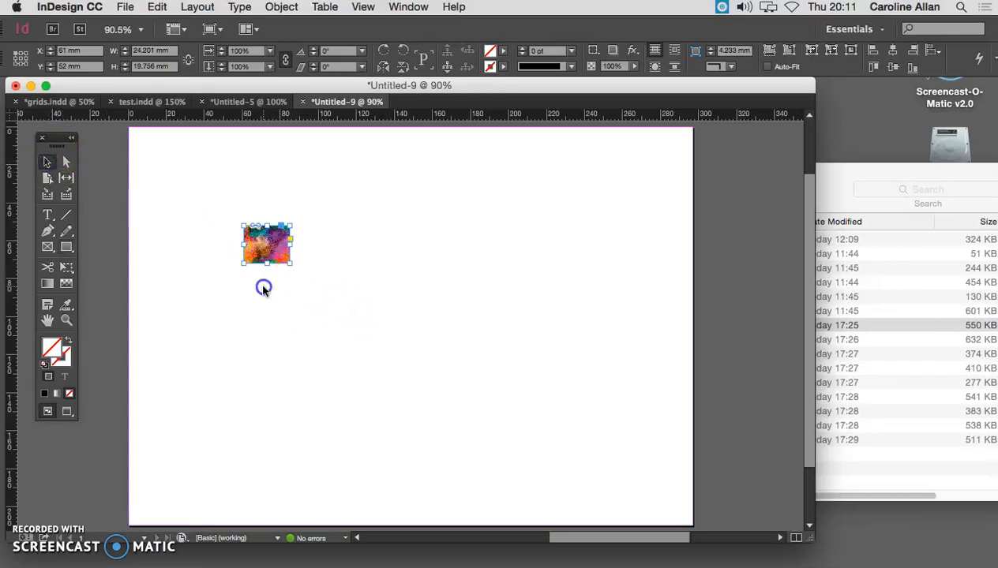
drag(291, 264, 356, 317)
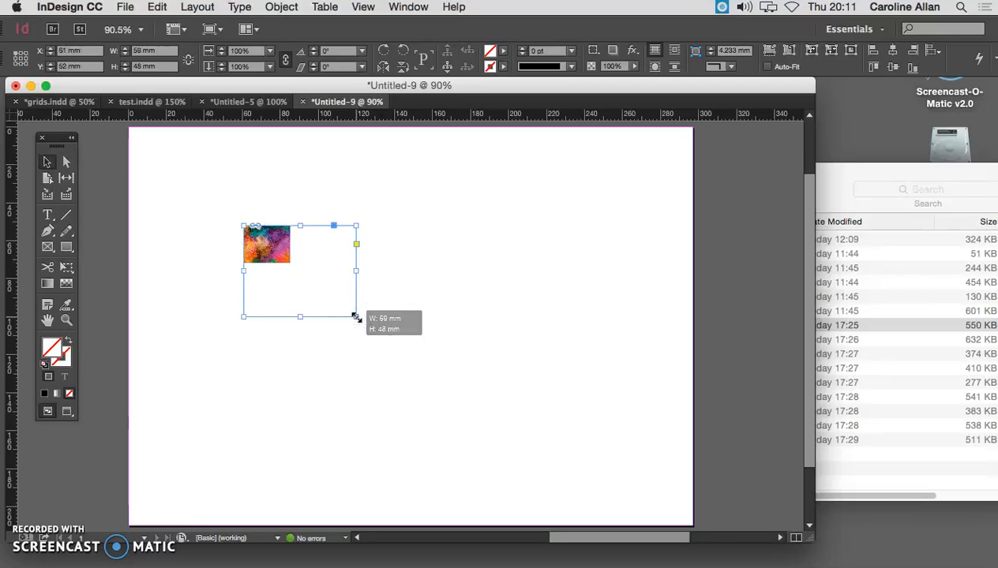
double_click(356, 318)
Scale the image together with its frame to about 57 × 47.5 mm using the Free Transform tool, and deselect it.
click(66, 267)
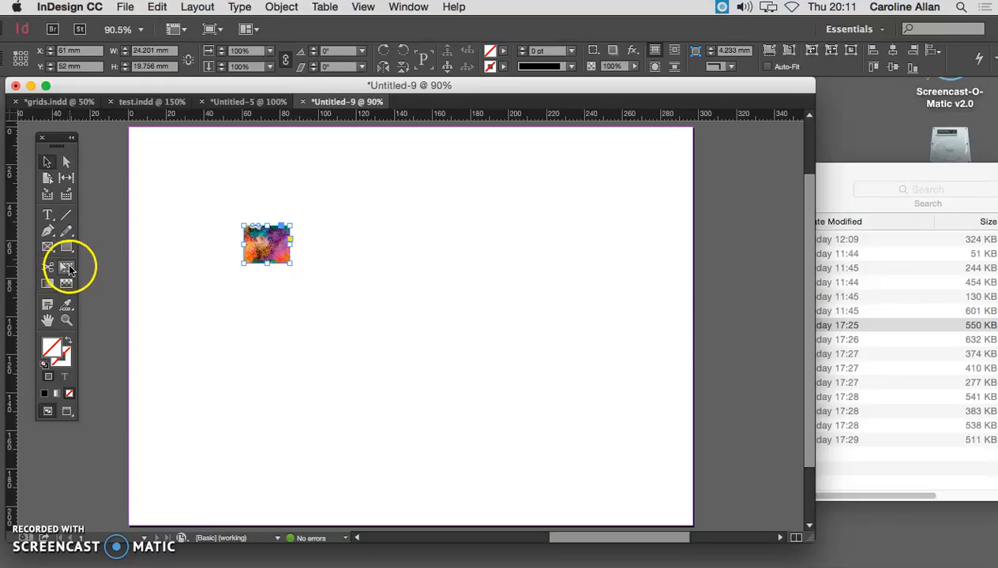
drag(289, 263, 353, 317)
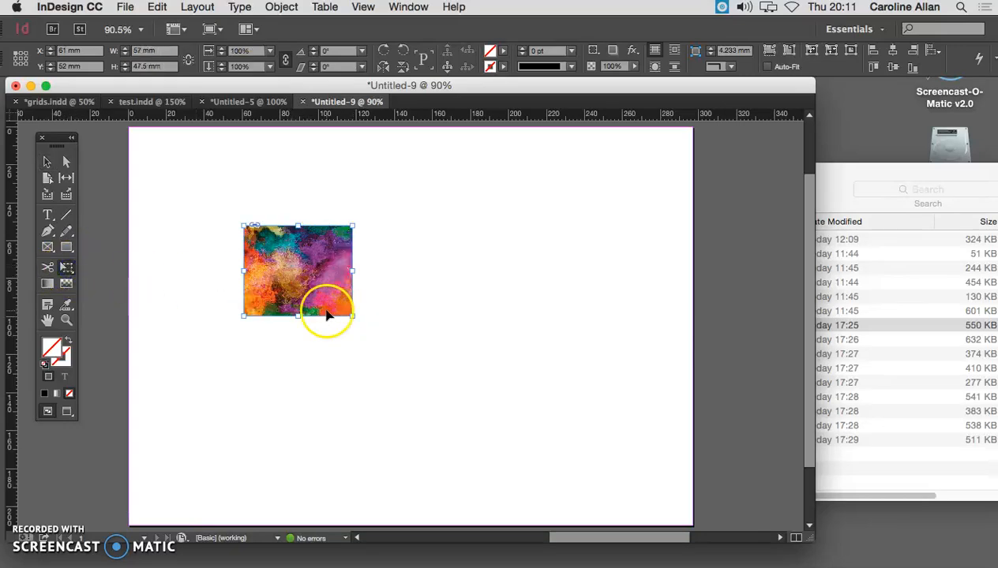
click(47, 162)
click(133, 184)
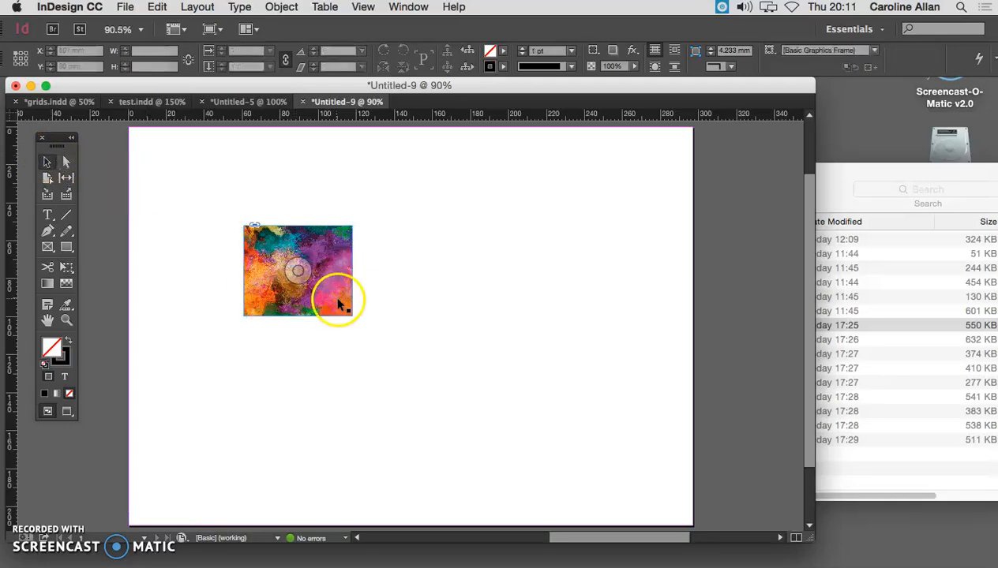
Scale the image and frame to about 69 × 51 mm with the Selection tool and move it to about X 30 mm, Y 26 mm.
click(350, 314)
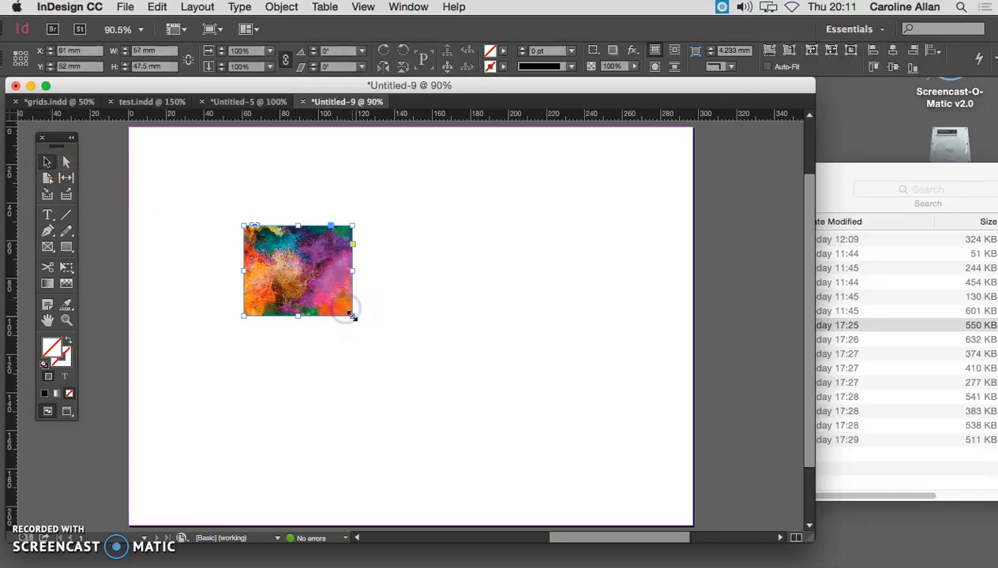
drag(401, 347, 419, 367)
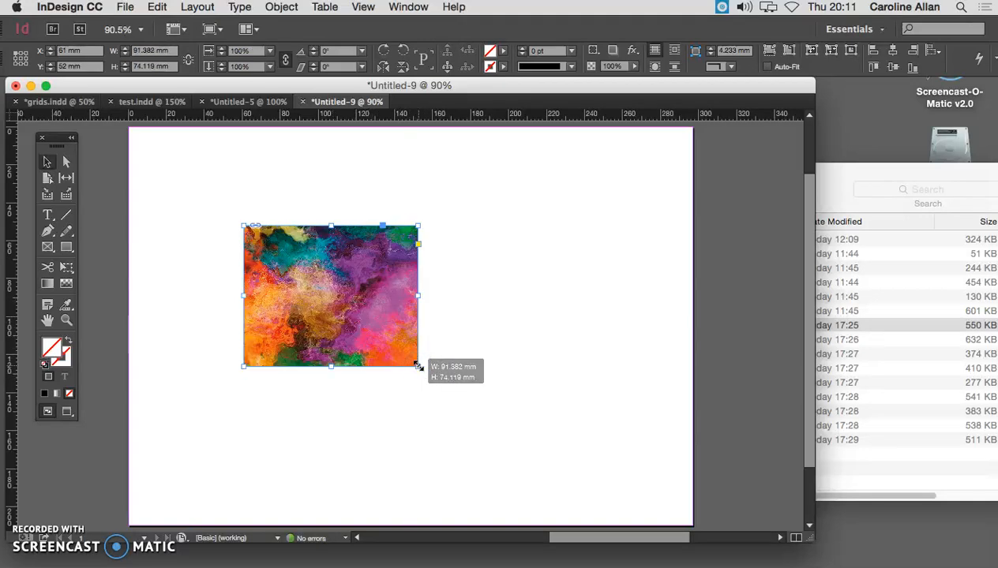
drag(416, 367, 377, 323)
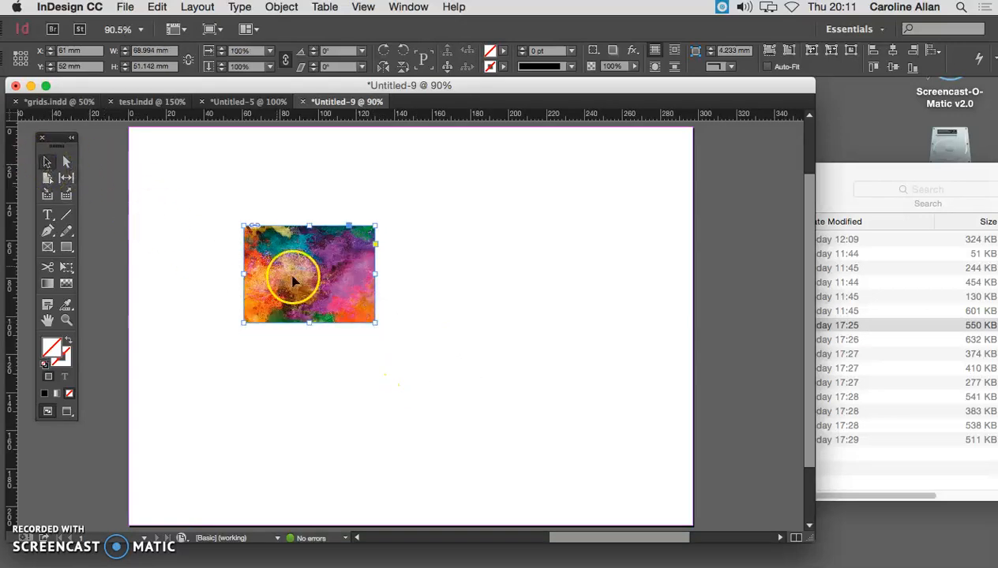
drag(352, 310, 294, 258)
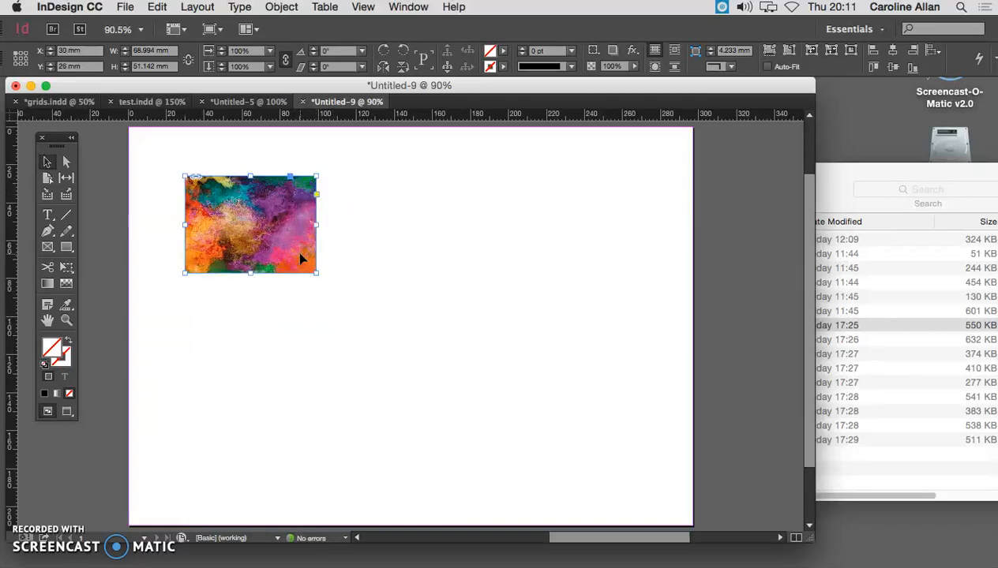
Delete the placed image from the page and close the WORKING FOLDER window.
key(Delete)
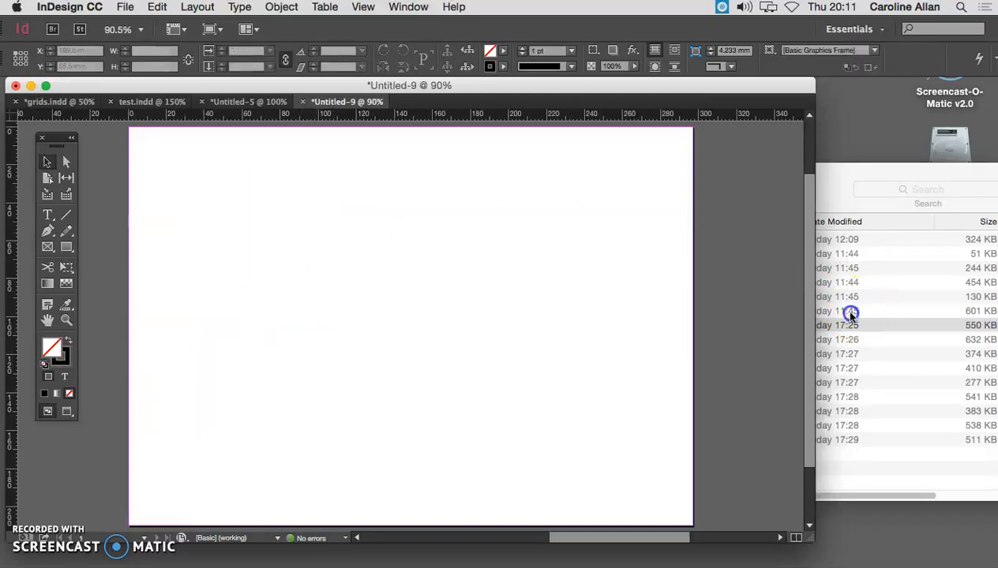
click(850, 314)
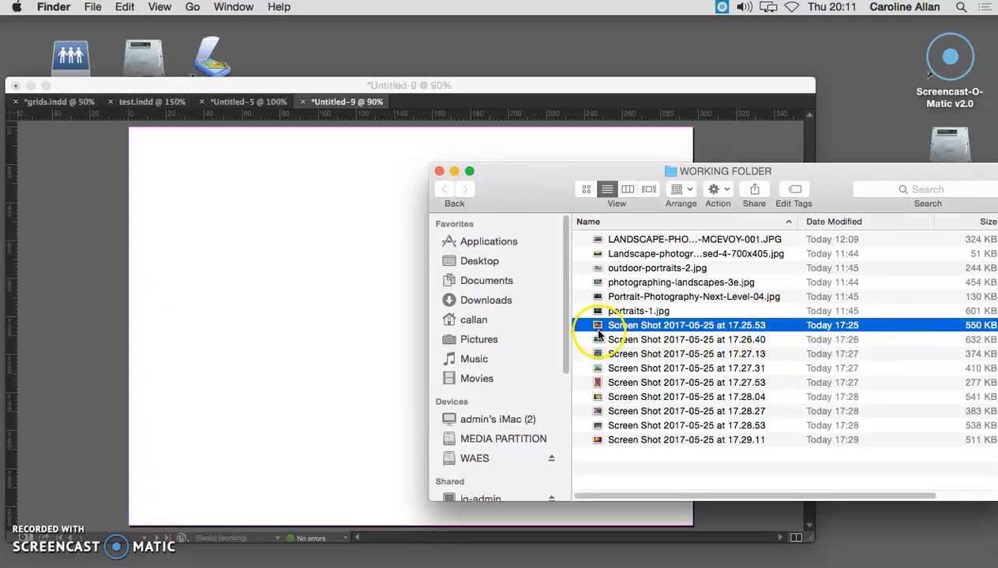
click(439, 172)
Switch to Adobe Bridge to view the WORKING FOLDER images beside the layout, and close the Bridge window.
click(619, 282)
drag(851, 246, 405, 549)
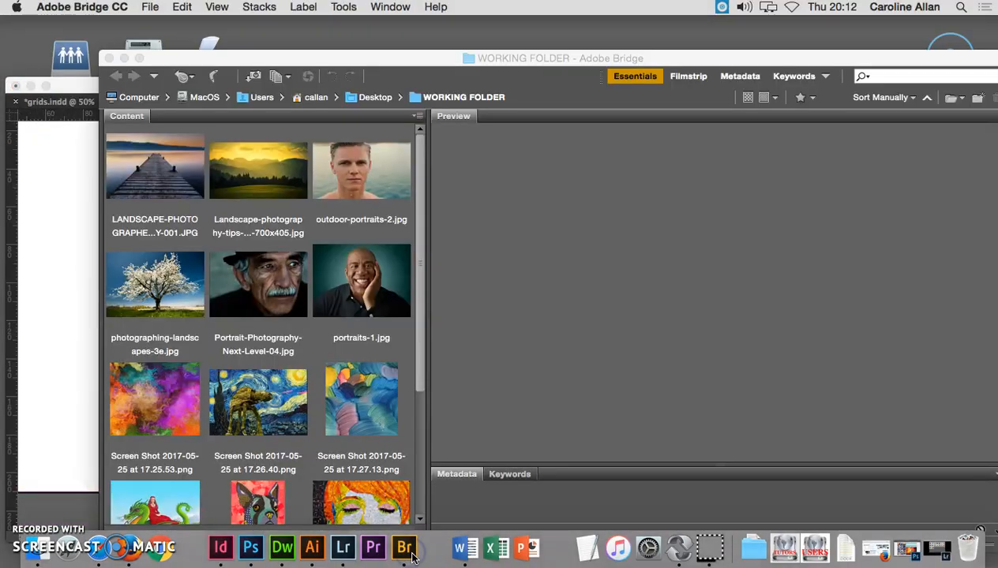
drag(371, 79, 709, 51)
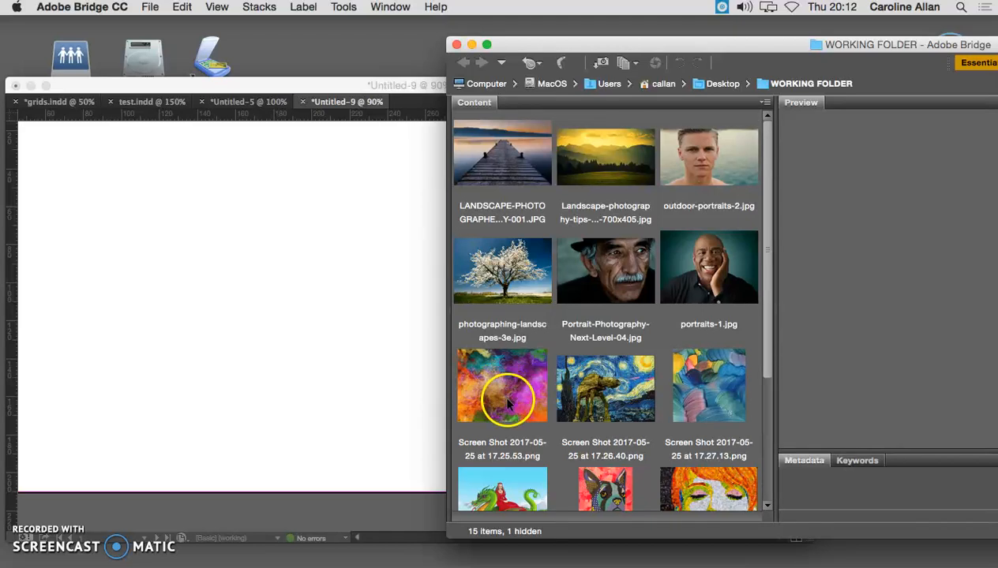
click(456, 44)
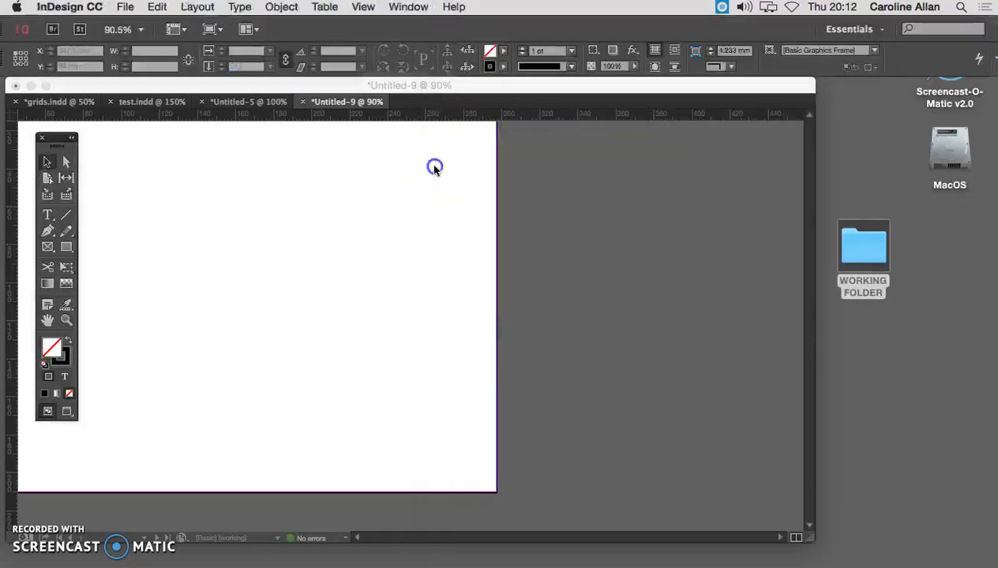
Open Mini Bridge in InDesign, enlarge it and bring the screenshot images of WORKING FOLDER into view.
mouse_move(461, 93)
mouse_down()
mouse_move(528, 90)
mouse_move(475, 87)
mouse_up()
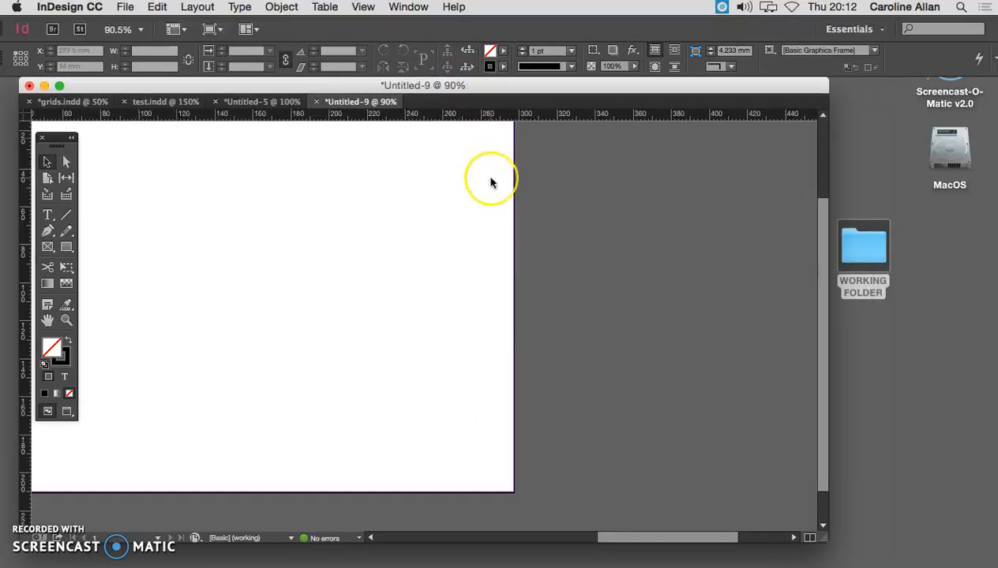
scroll(490, 183, left, 3)
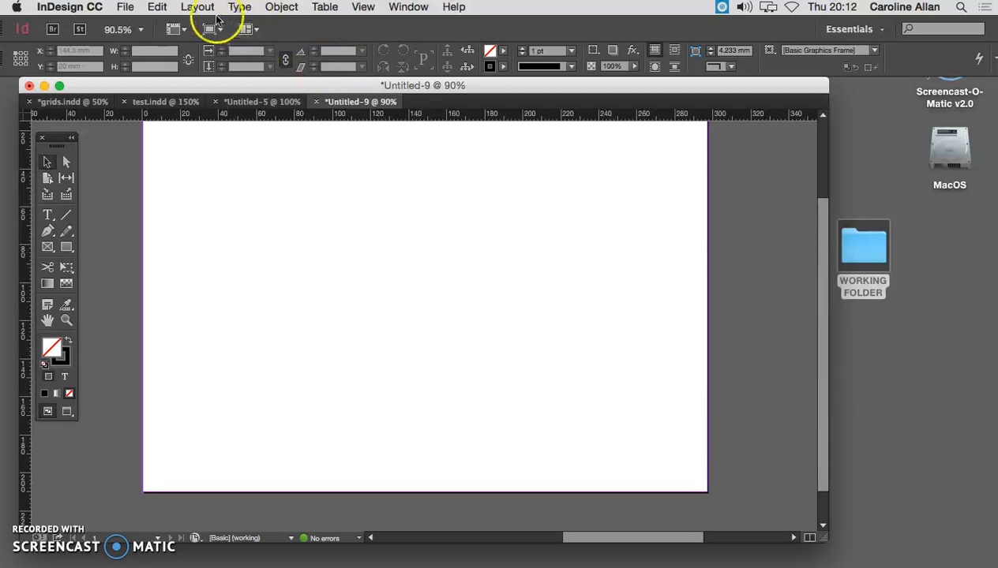
click(364, 8)
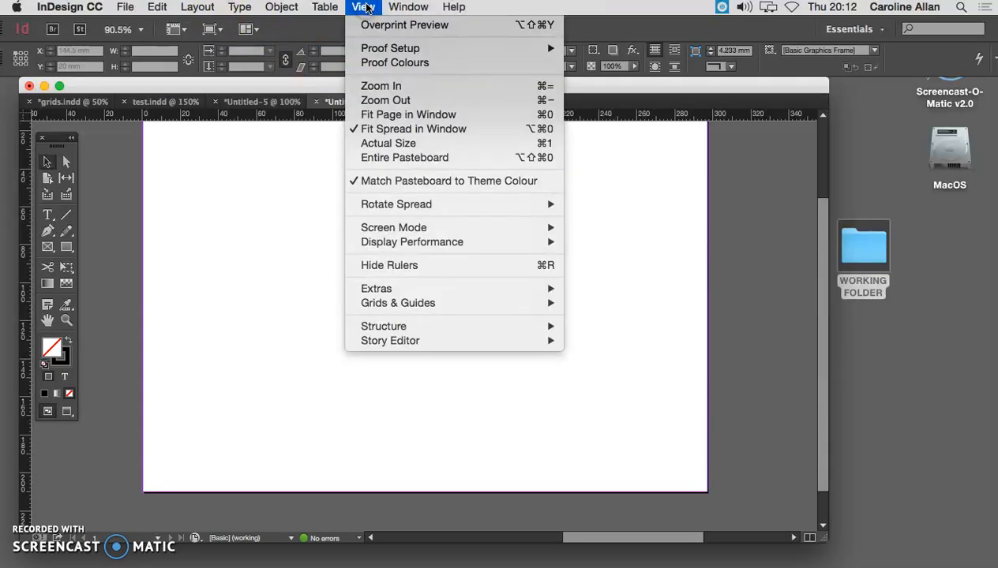
mouse_move(408, 7)
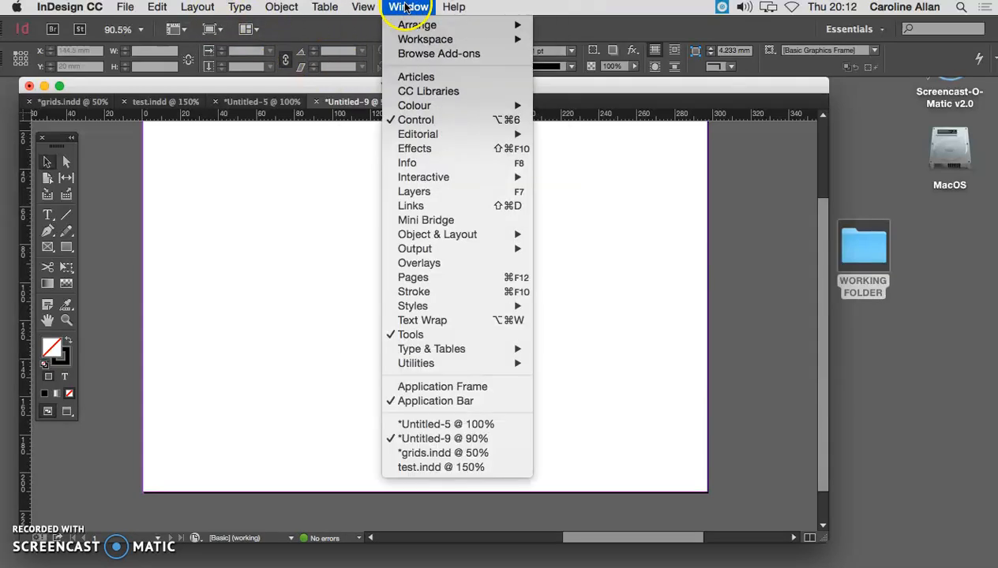
click(409, 225)
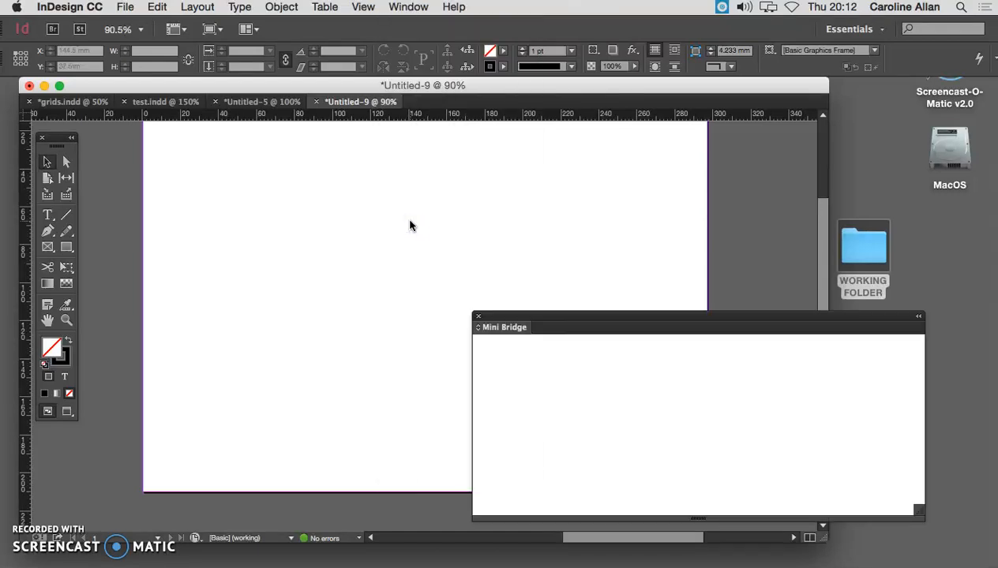
drag(584, 319, 592, 301)
drag(926, 492, 961, 553)
drag(963, 407, 962, 466)
Place the orange-haired mosaic face from Mini Bridge, undo that placement, and place it again at about 46 × 35 mm.
drag(843, 494, 198, 164)
key(super+z)
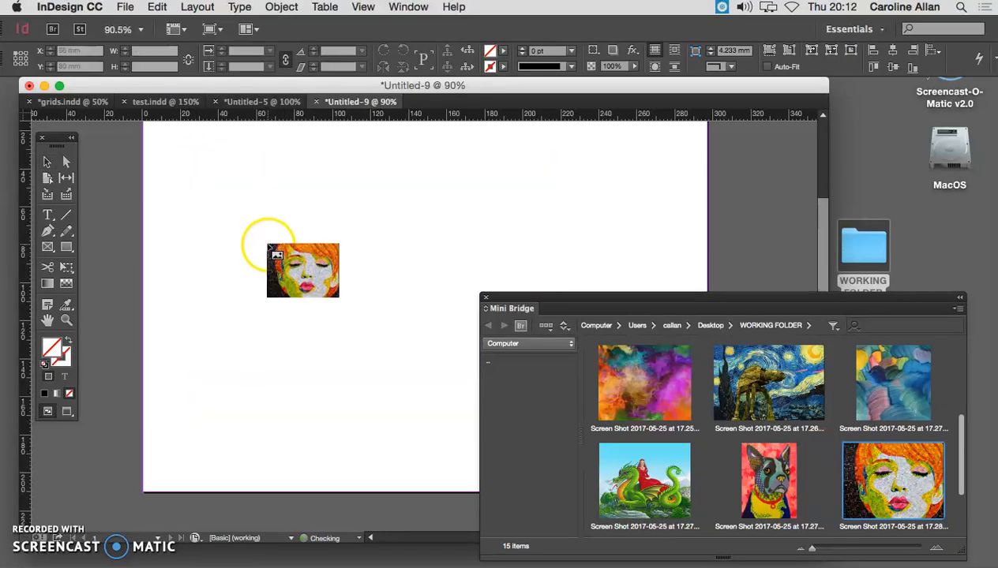
drag(241, 204, 334, 286)
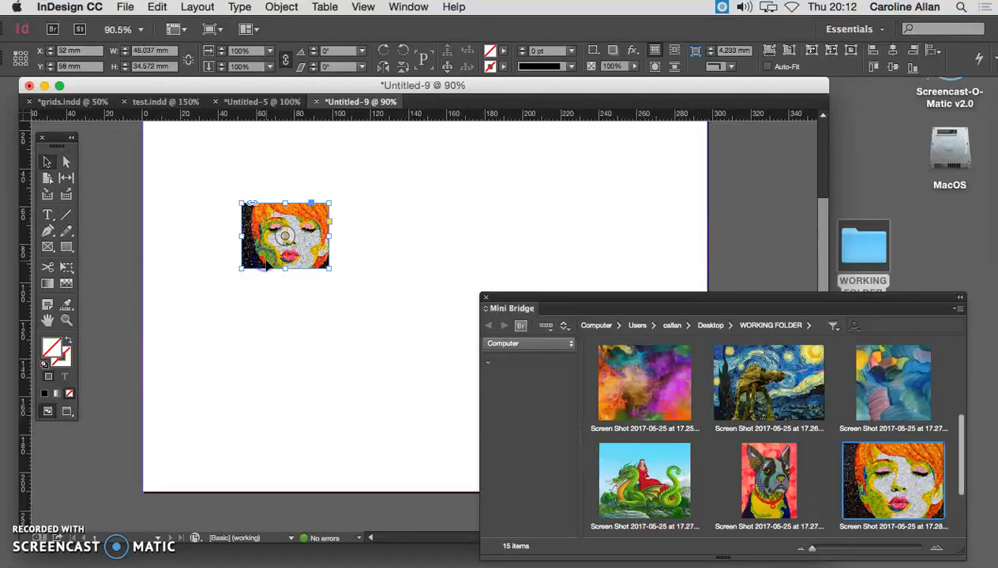
Delete the mosaic face image from the page and close Mini Bridge.
key(Delete)
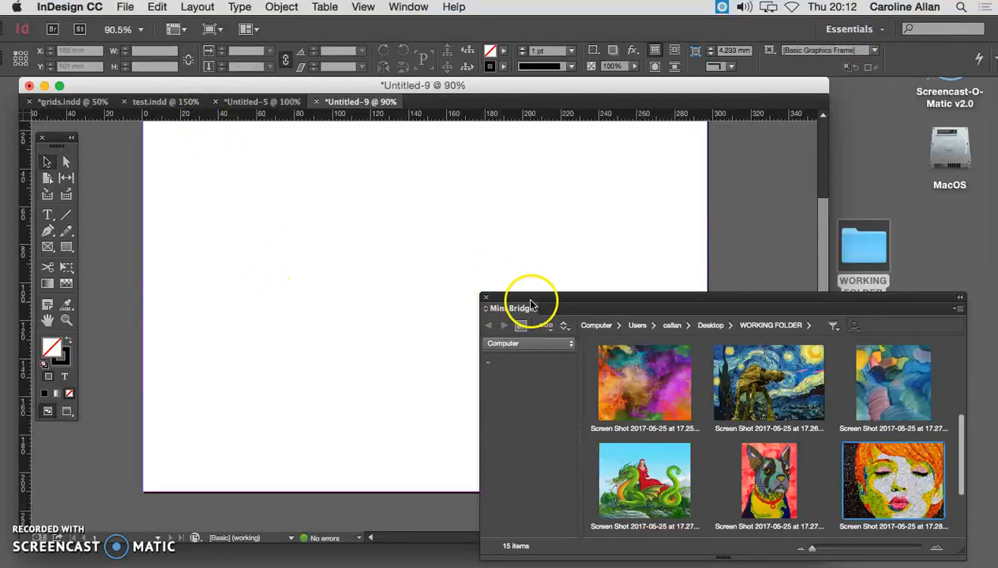
drag(537, 307, 596, 189)
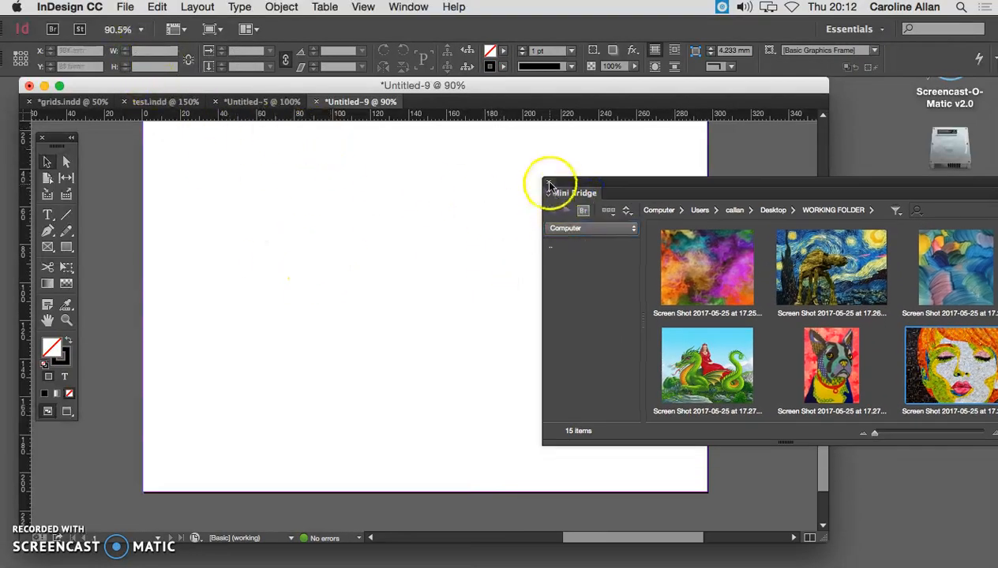
click(548, 184)
Use Place to import Screen Shot 2017-05-25 at 17.25.53 from the desktop's WORKING FOLDER, drawn about 95 × 78 mm at X 32 mm, Y 46.5 mm.
click(127, 8)
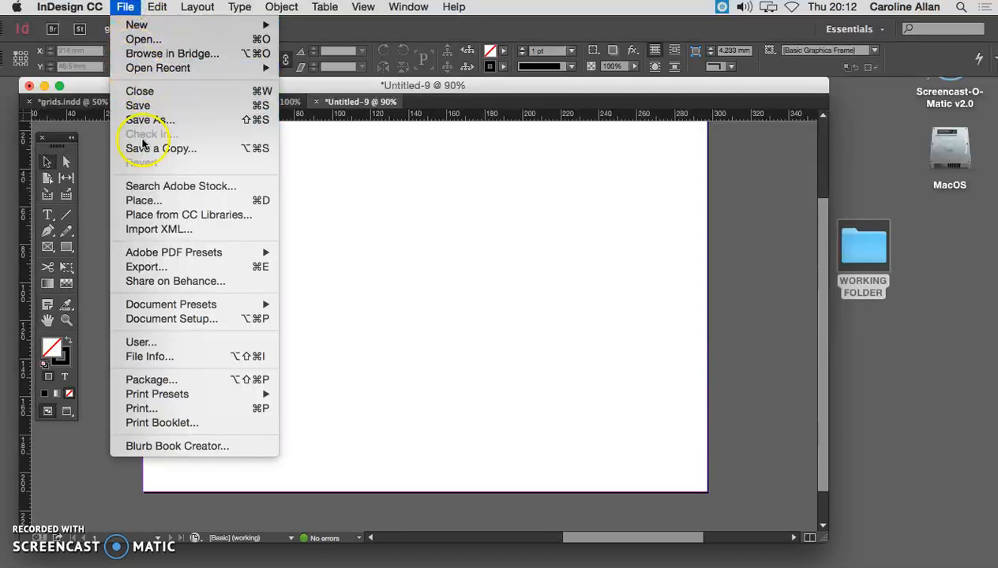
click(155, 200)
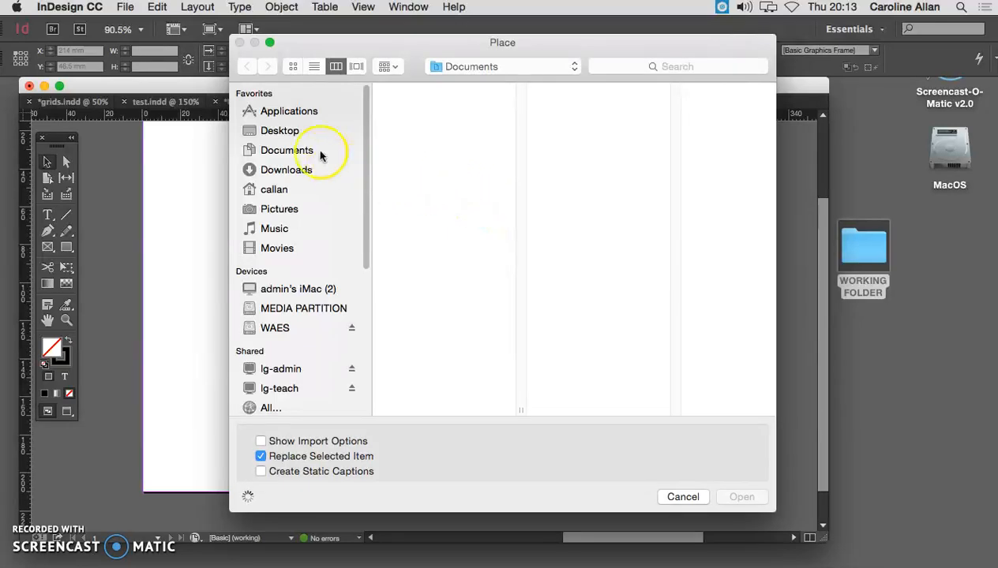
click(307, 130)
click(450, 106)
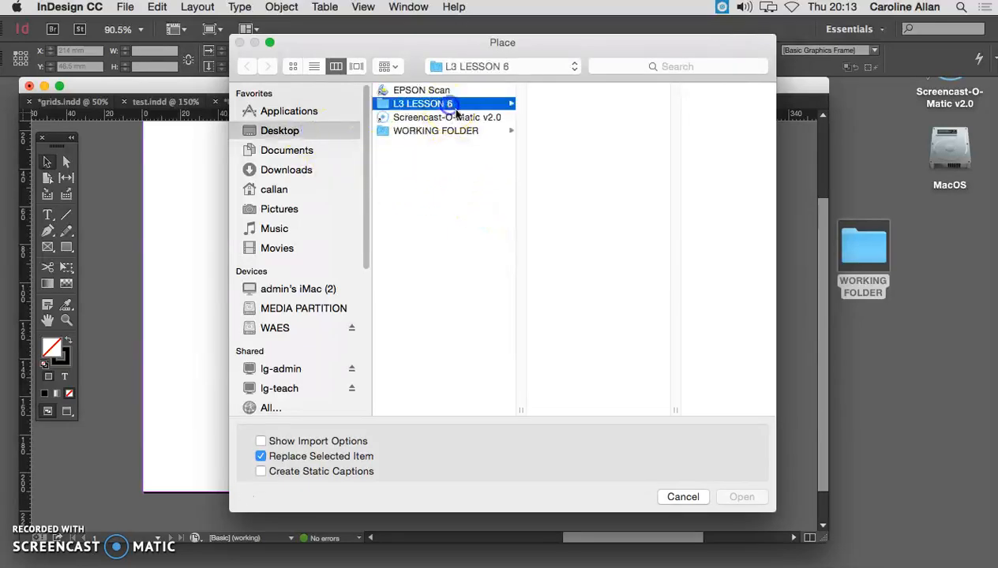
click(479, 133)
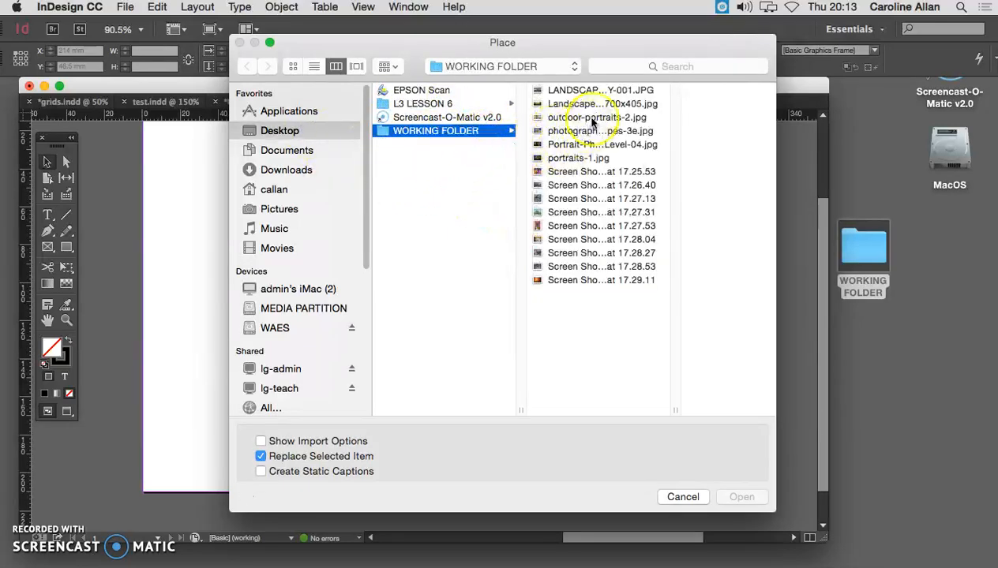
click(581, 172)
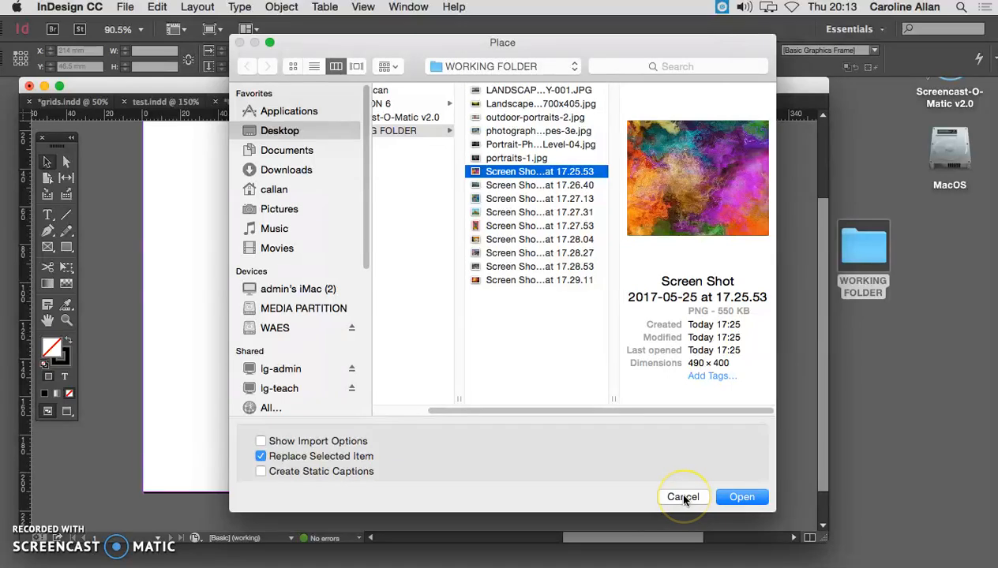
click(745, 500)
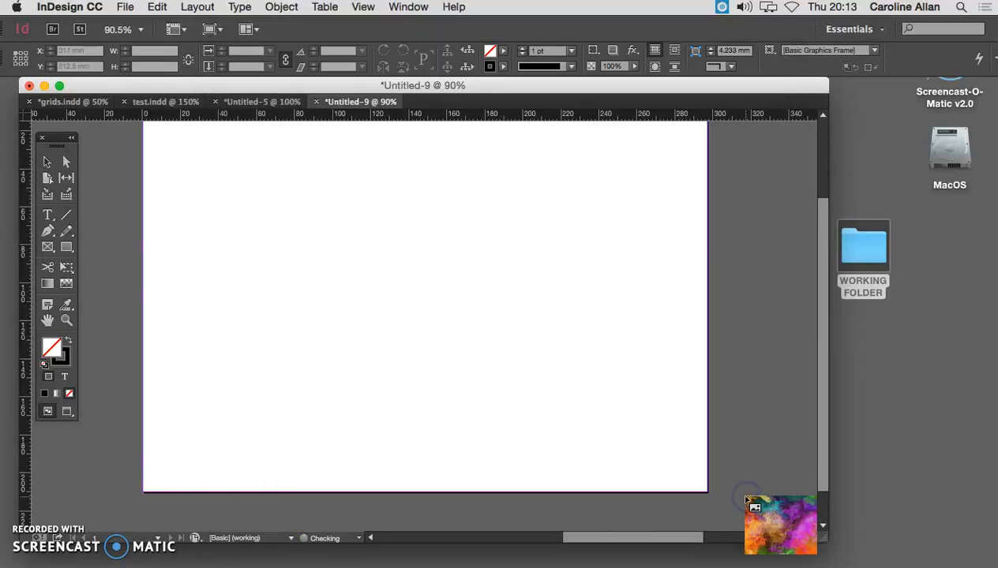
drag(203, 181, 384, 349)
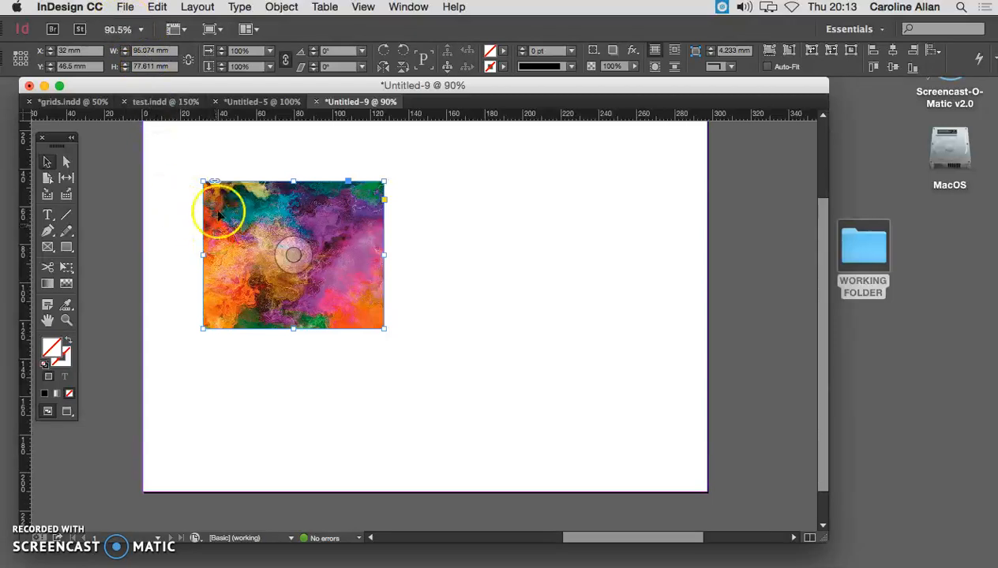
Replace the selected image with Screen Shot 2017-05-25 at 17.28.27 from WORKING FOLDER, using Place with Replace Selected Item enabled.
click(128, 11)
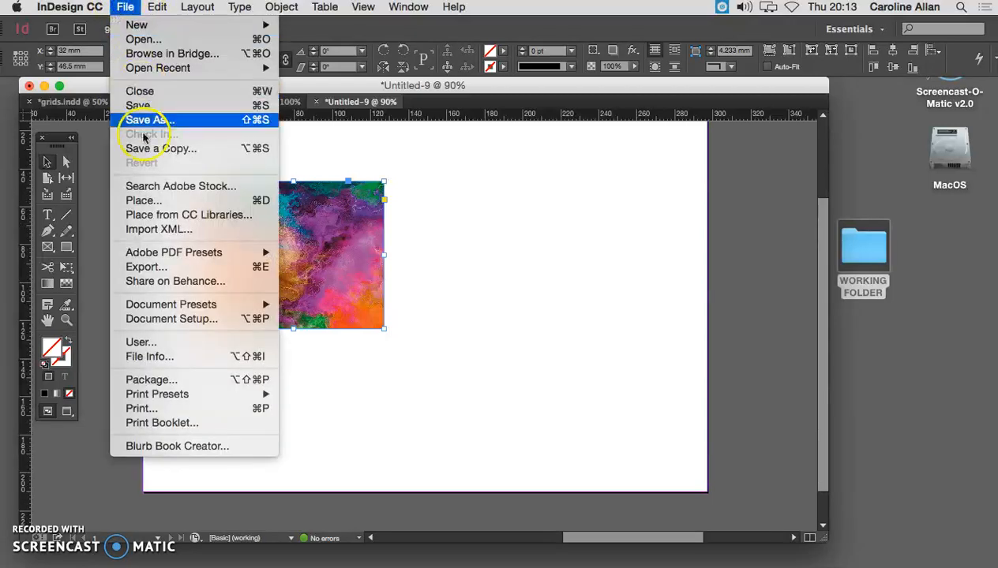
click(209, 199)
click(527, 226)
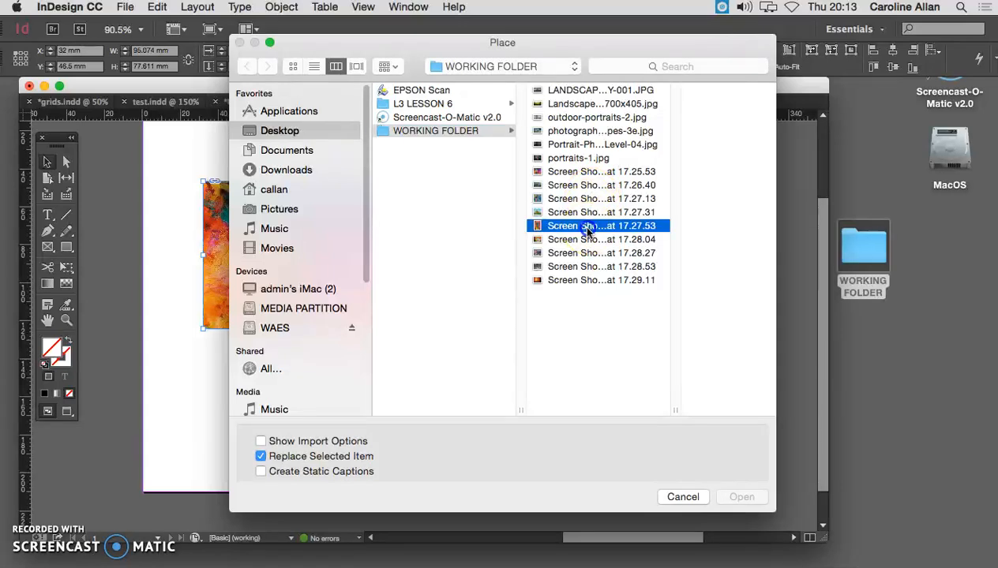
click(586, 253)
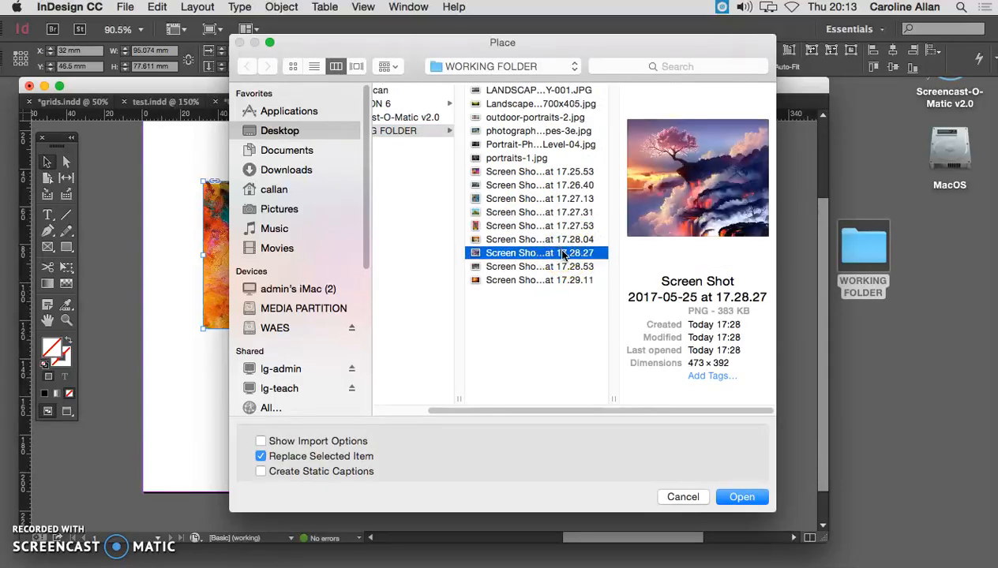
drag(447, 43, 710, 51)
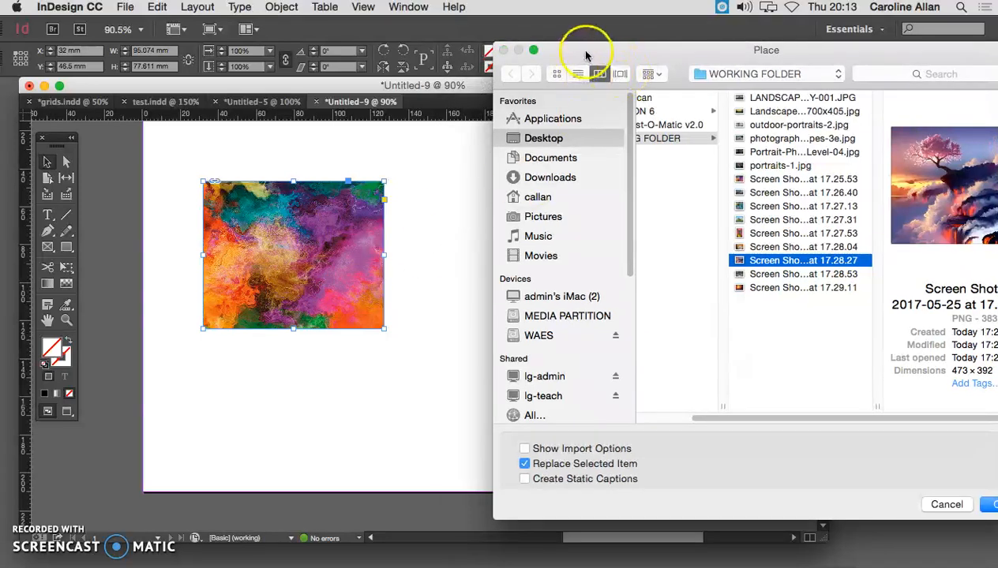
drag(586, 56, 518, 54)
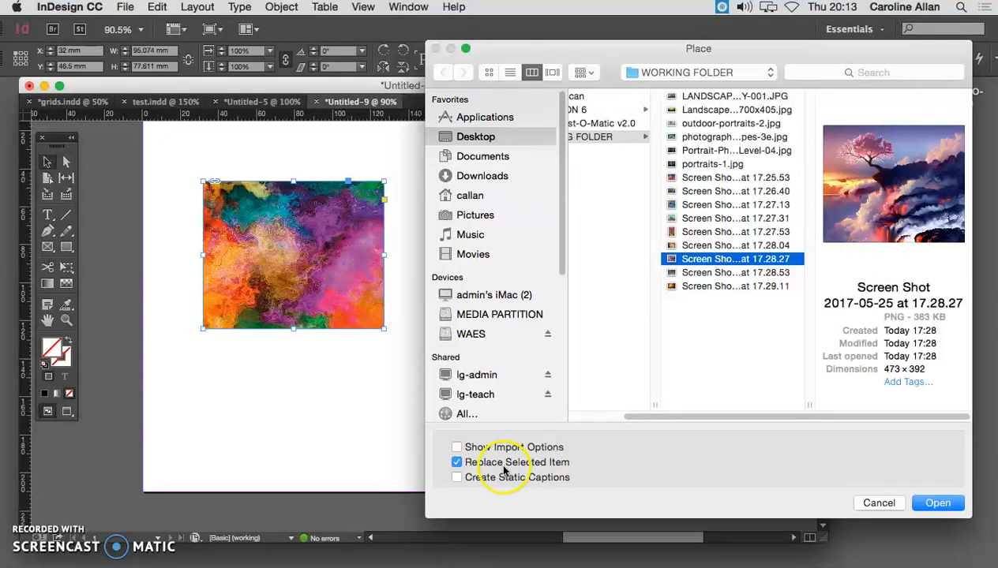
click(939, 504)
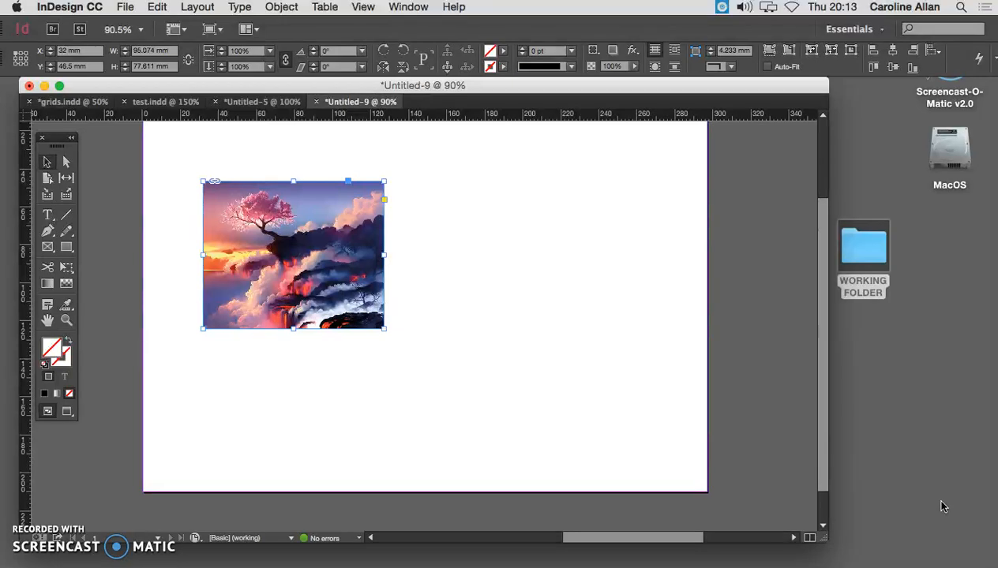
Place Screen Shot 2017-05-25 at 17.27.31 as a separate image beside the pink tree image, with Replace Selected Item disabled.
click(125, 6)
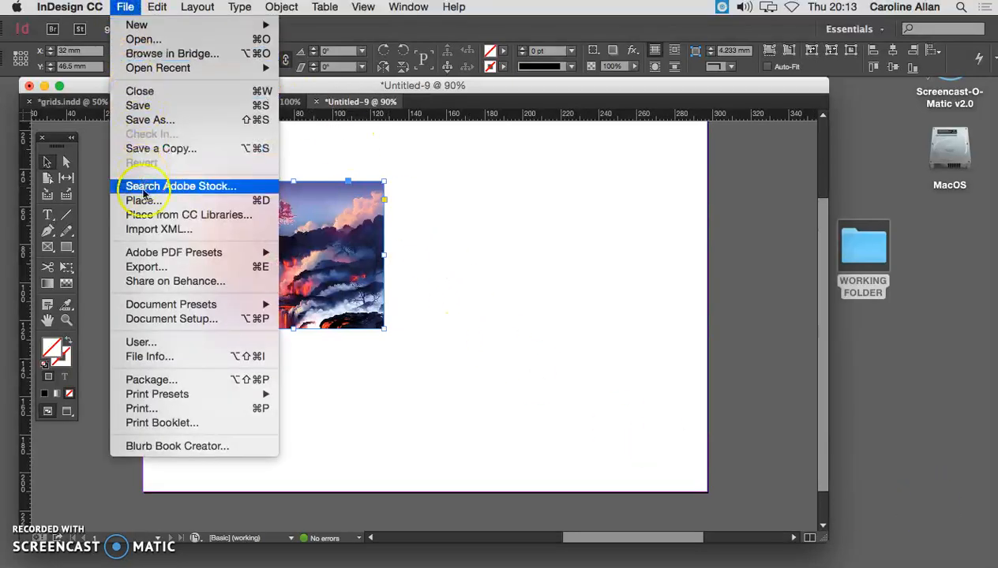
click(377, 241)
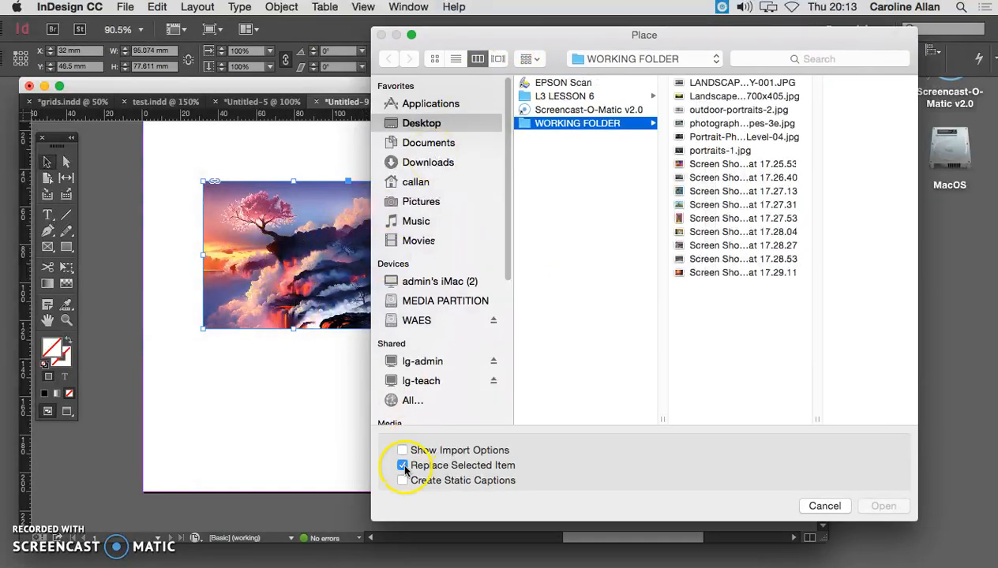
click(712, 245)
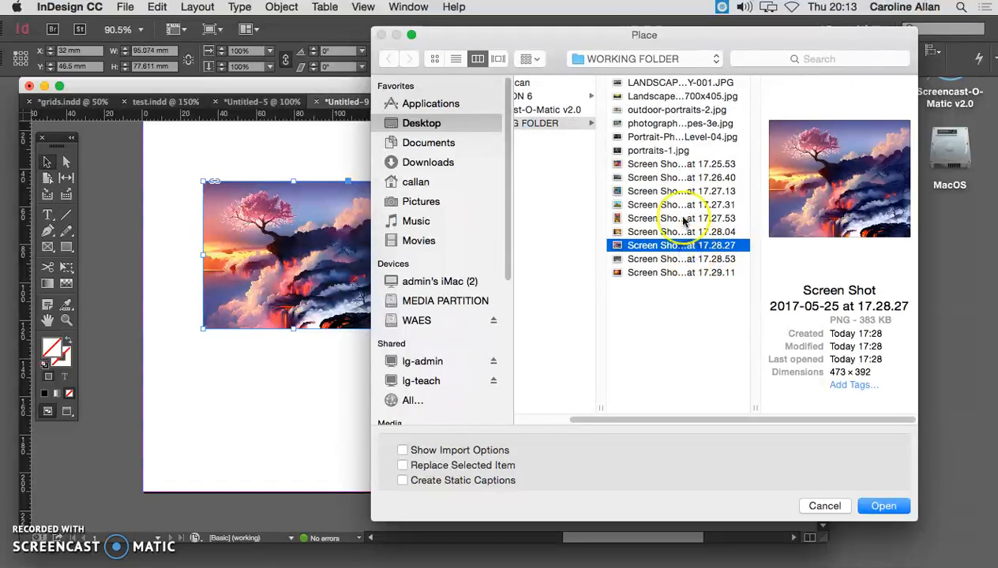
click(683, 218)
click(674, 206)
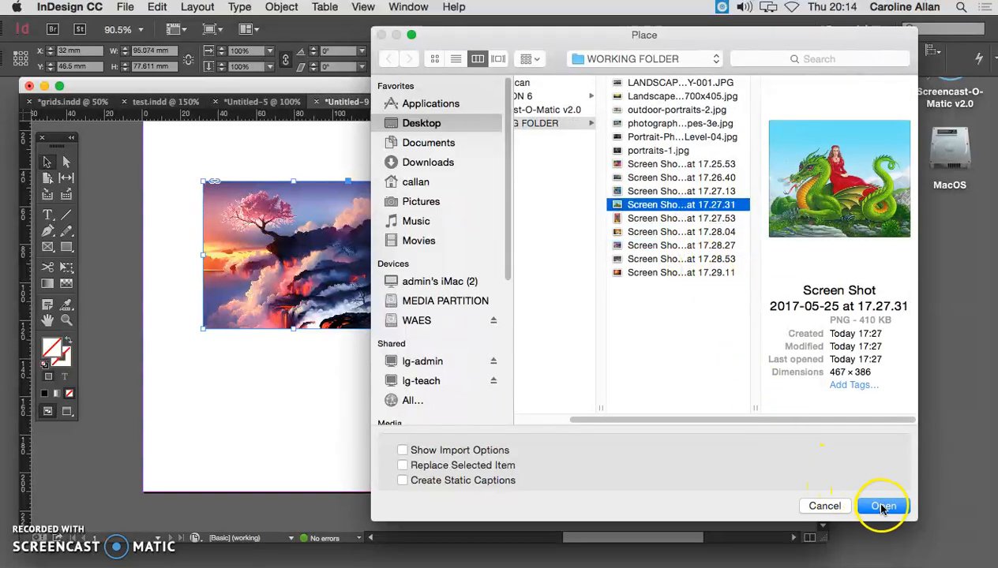
click(881, 505)
drag(767, 453, 502, 282)
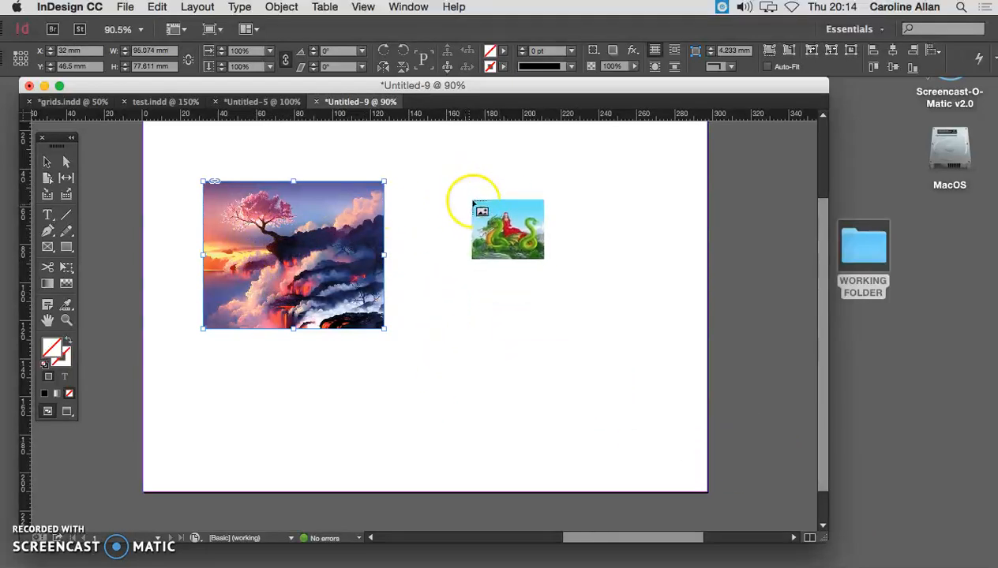
drag(450, 192, 629, 339)
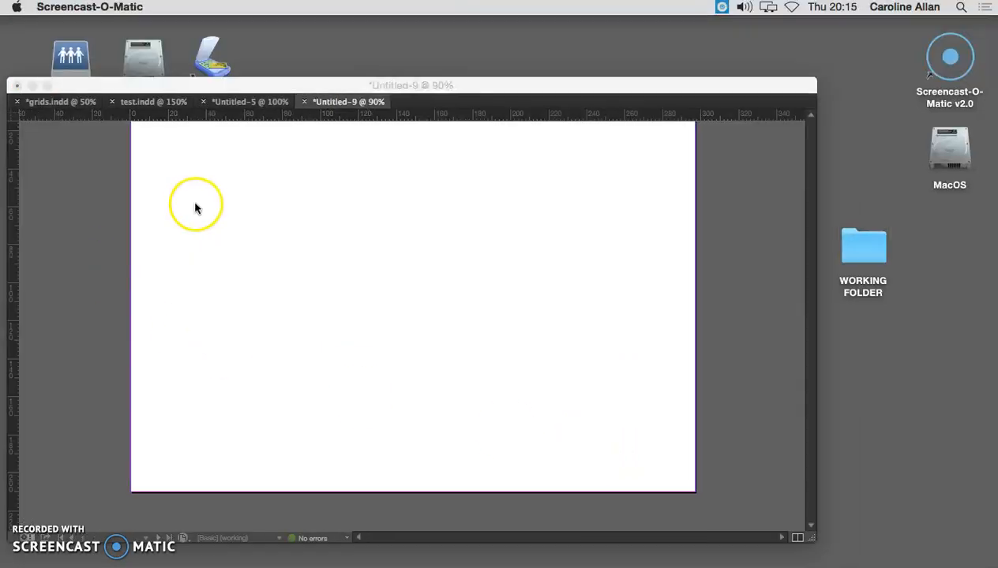
Draw an empty rectangle frame of 86 × 69 mm at X 16 mm, Y 15 mm and duplicate it into a row of three.
click(198, 204)
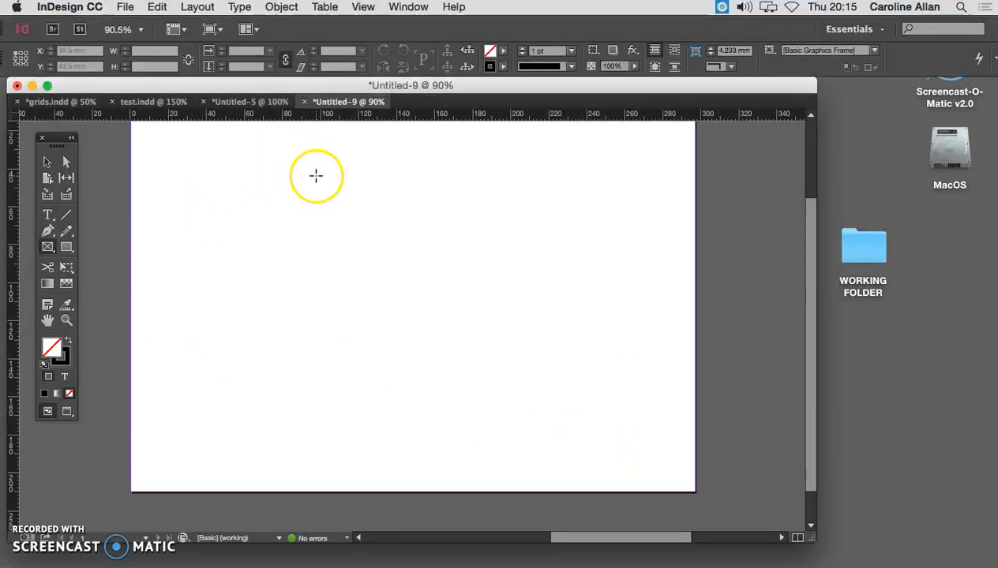
click(48, 247)
scroll(190, 154, up, 1)
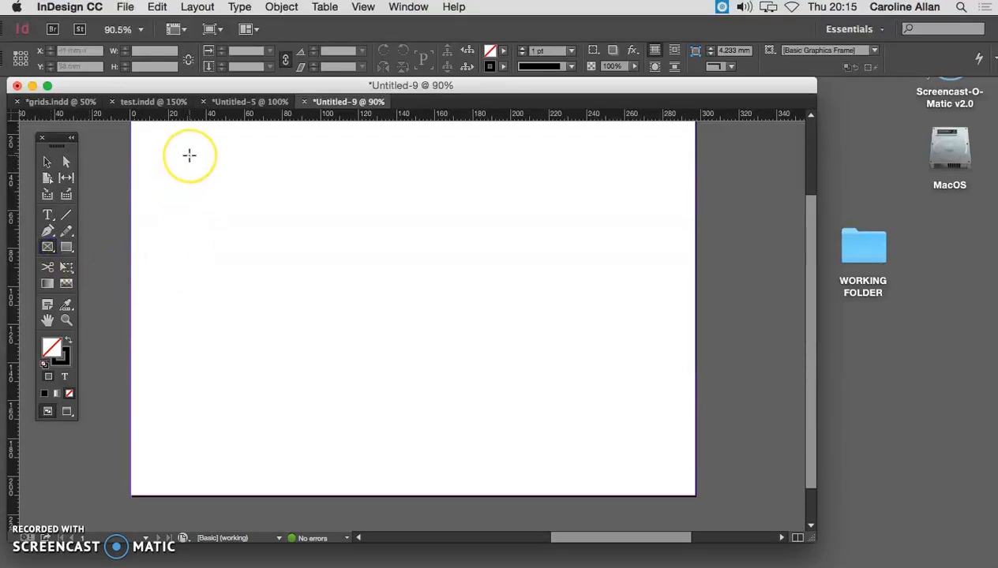
scroll(189, 154, up, 2)
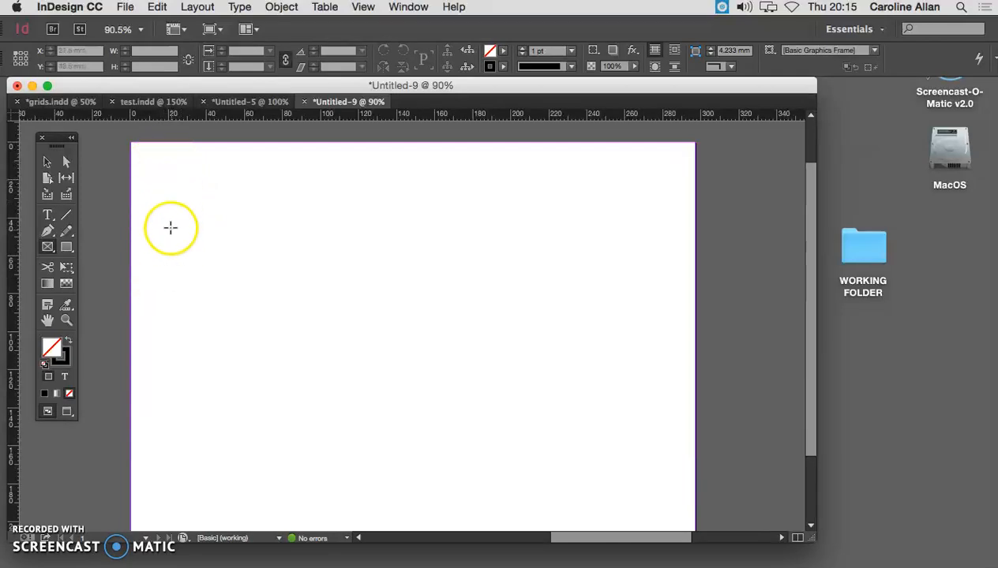
drag(160, 169, 324, 301)
click(47, 164)
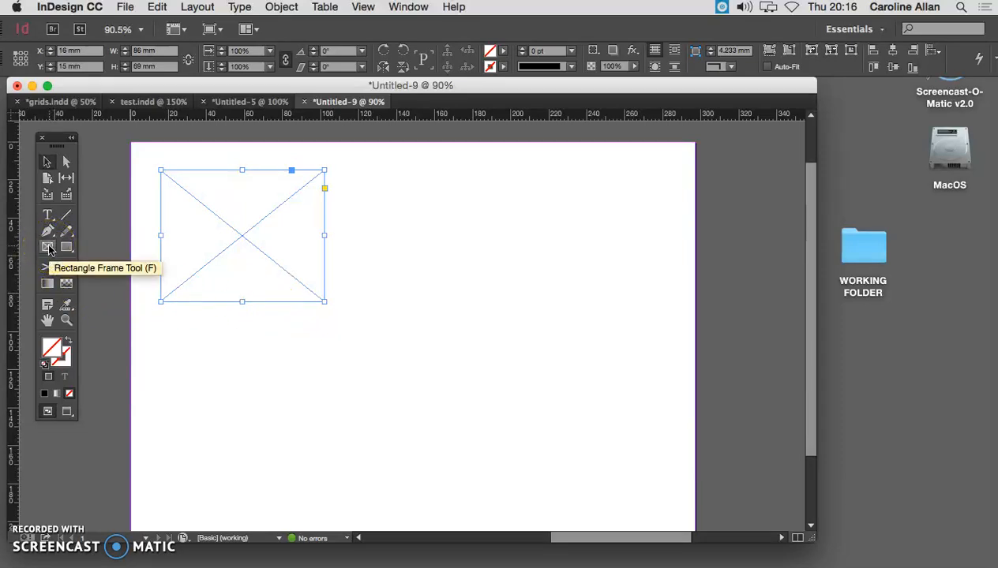
drag(267, 303, 570, 304)
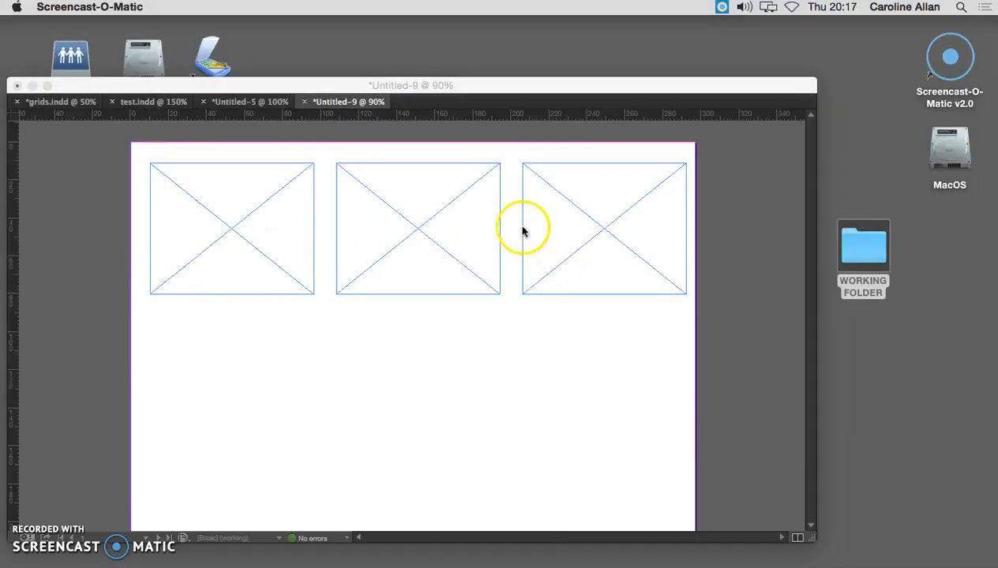
Open Mini Bridge, move it below the row of empty frames and bring the blossom tree and portrait thumbnails of WORKING FOLDER fully into view.
click(441, 123)
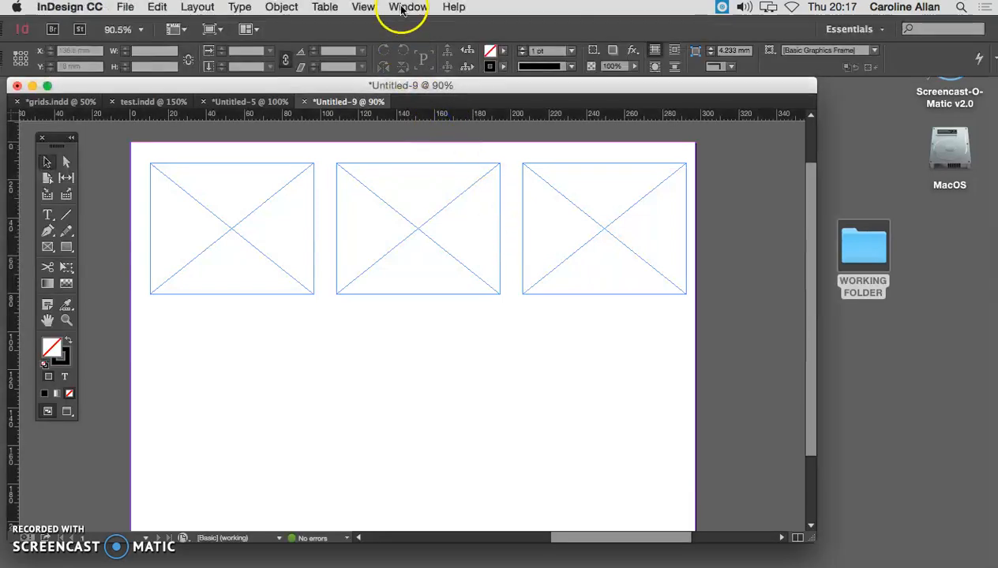
click(408, 6)
click(444, 224)
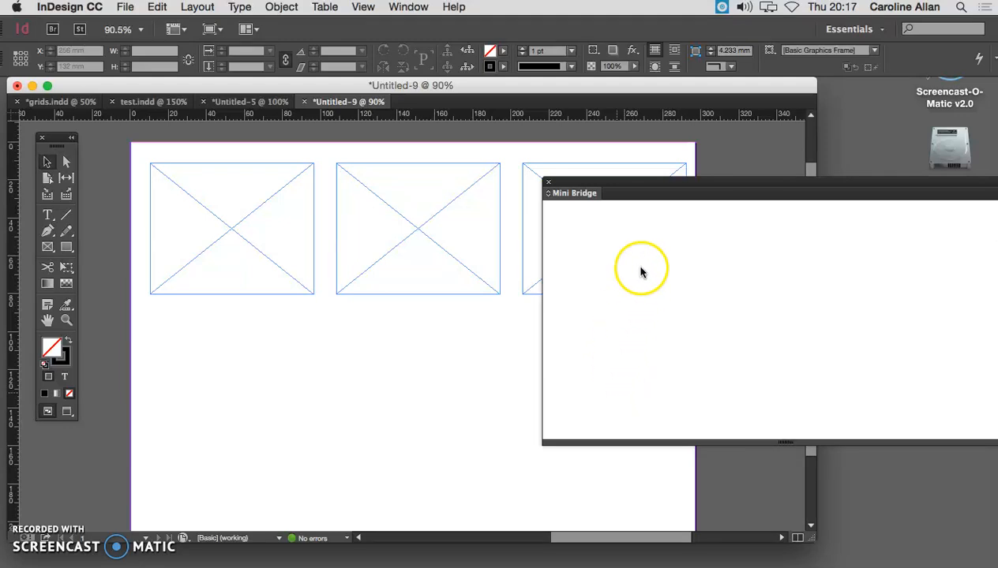
drag(675, 186, 615, 302)
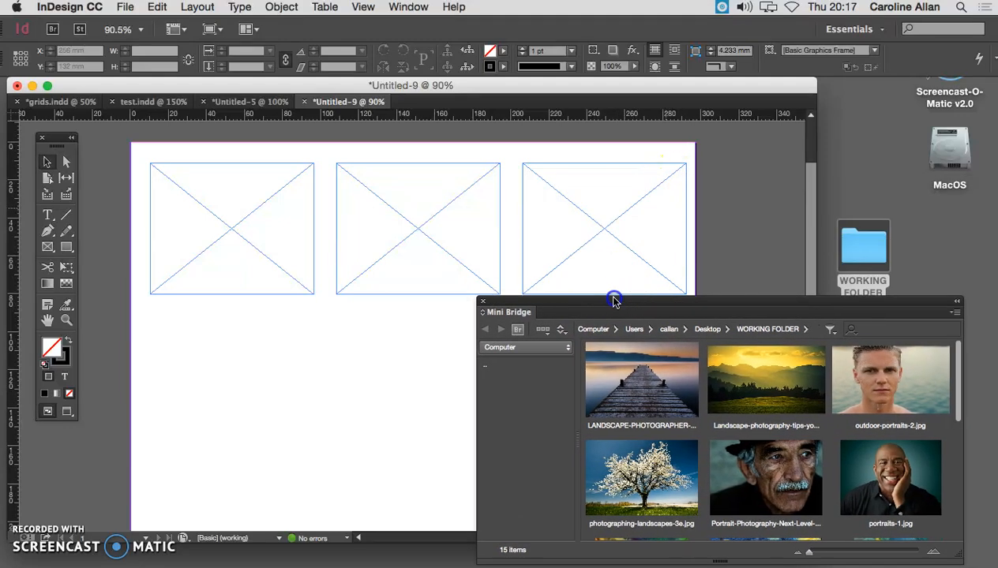
drag(960, 409, 951, 433)
Place photographing-landscapes-3e.jpg, the moustached man's portrait and portraits-1.jpg together from Mini Bridge into the three frames, and move Mini Bridge aside.
click(664, 439)
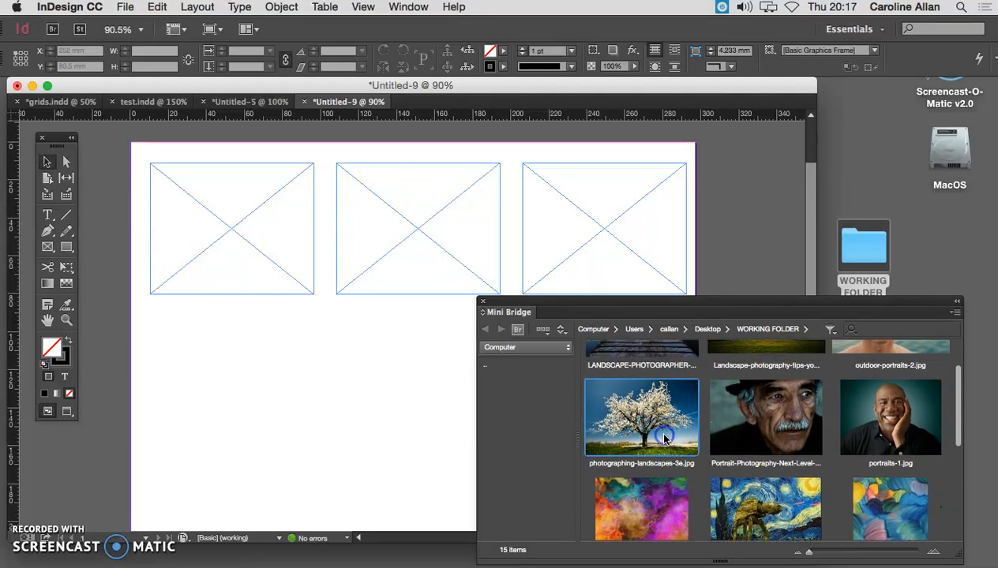
shift+click(760, 437)
shift+click(871, 423)
drag(636, 401, 234, 220)
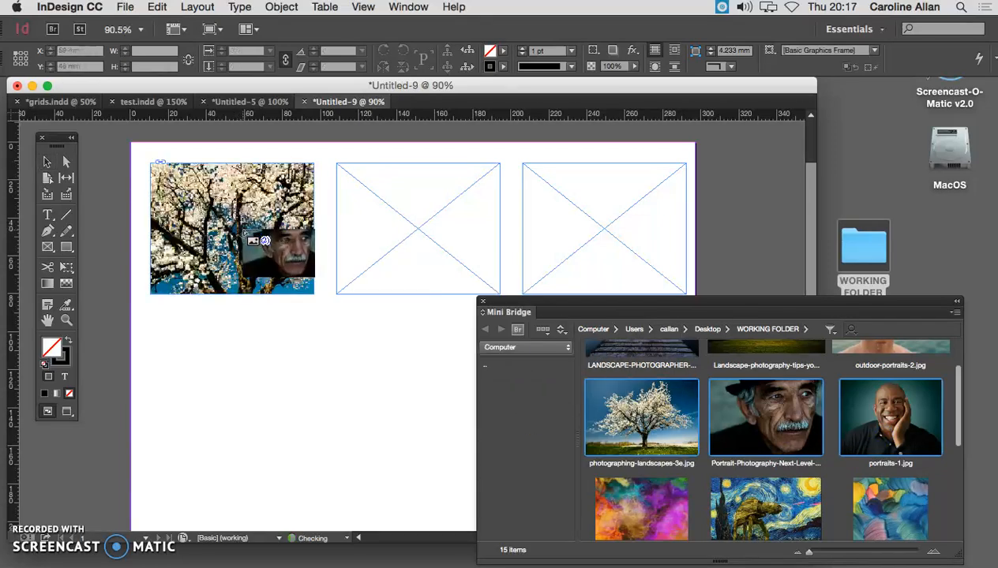
click(442, 217)
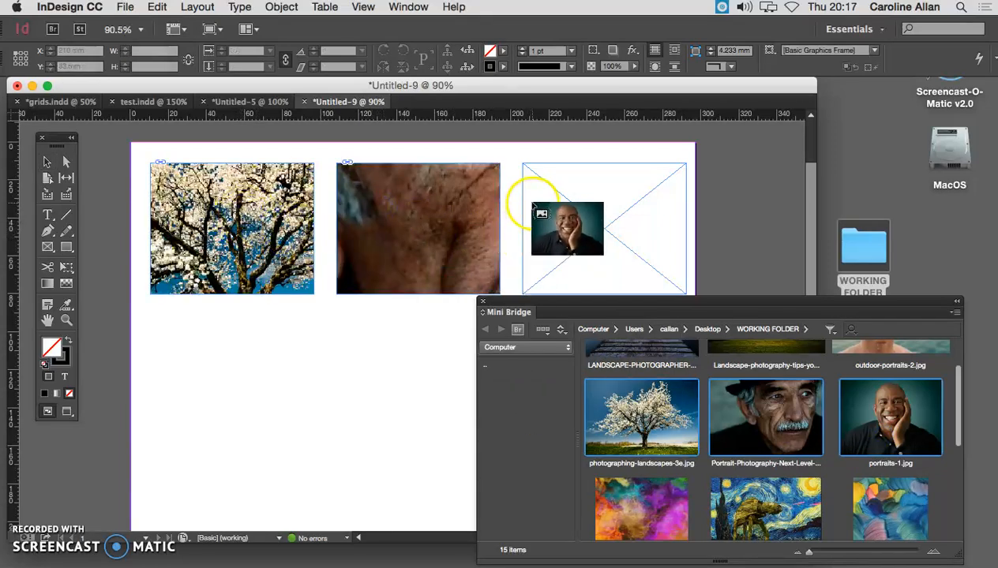
click(553, 229)
drag(548, 299, 860, 324)
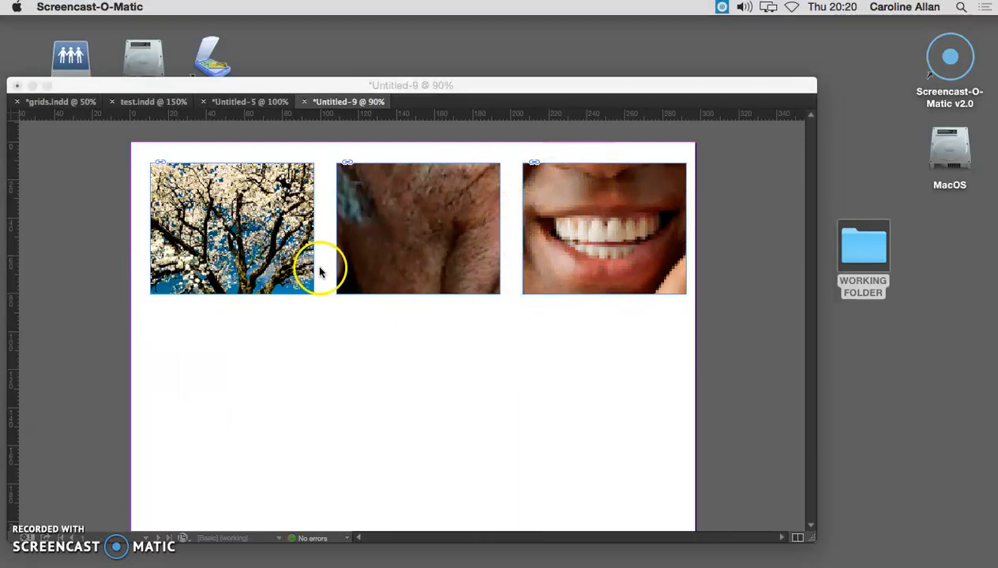
Move the blossom tree frame to the lower part of the page, at about X 71 mm, Y 114.5 mm, and select the image inside it.
click(311, 267)
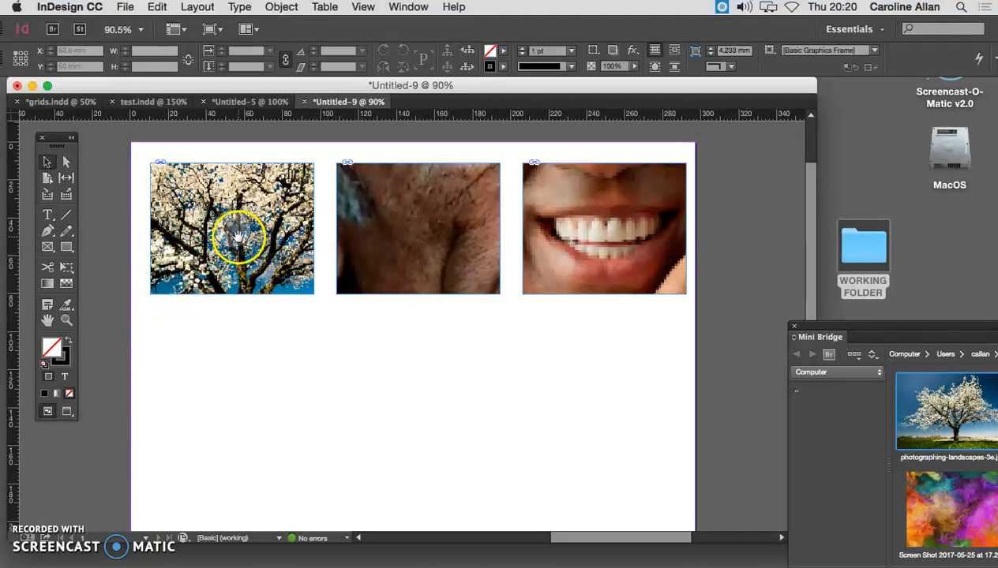
drag(290, 264, 405, 460)
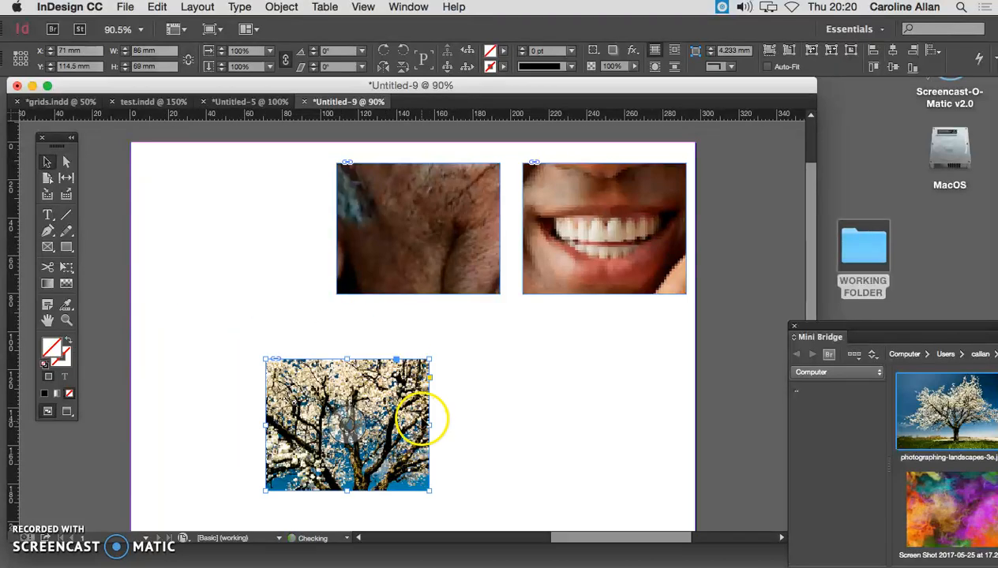
scroll(421, 420, down, 2)
drag(390, 384, 327, 393)
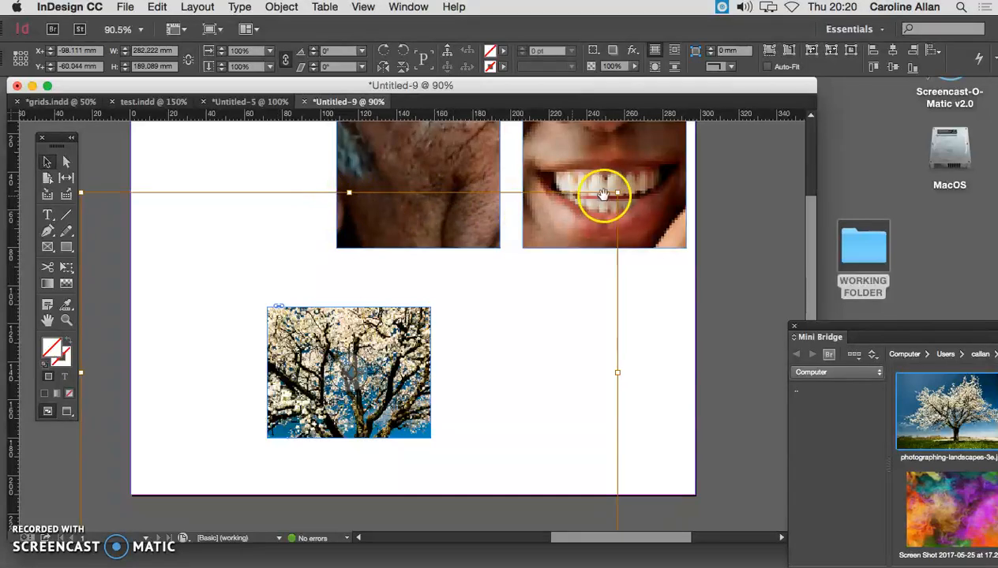
click(344, 343)
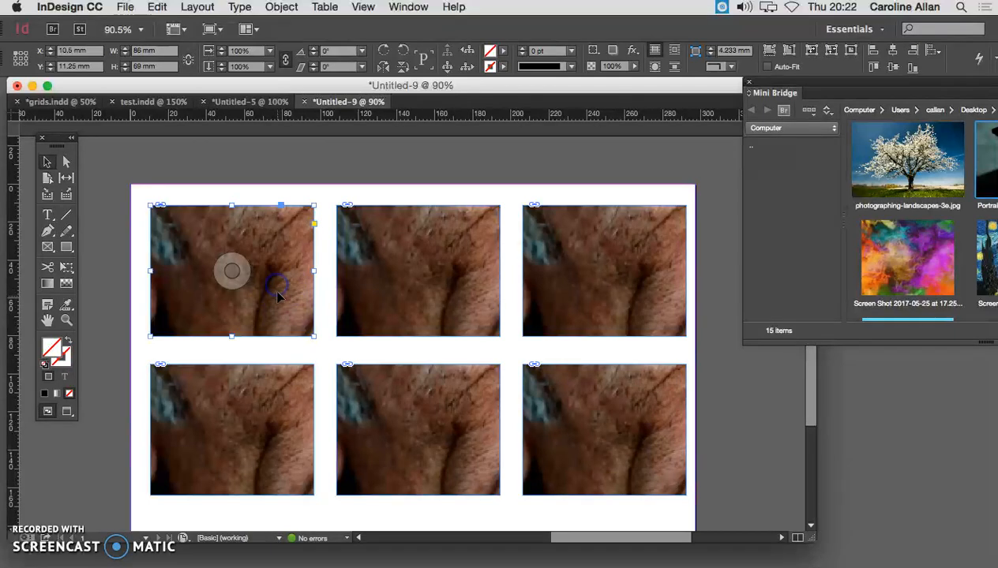
Select the portrait image inside the first top-row frame, scale it down from its corner and reposition it within the frame.
click(241, 272)
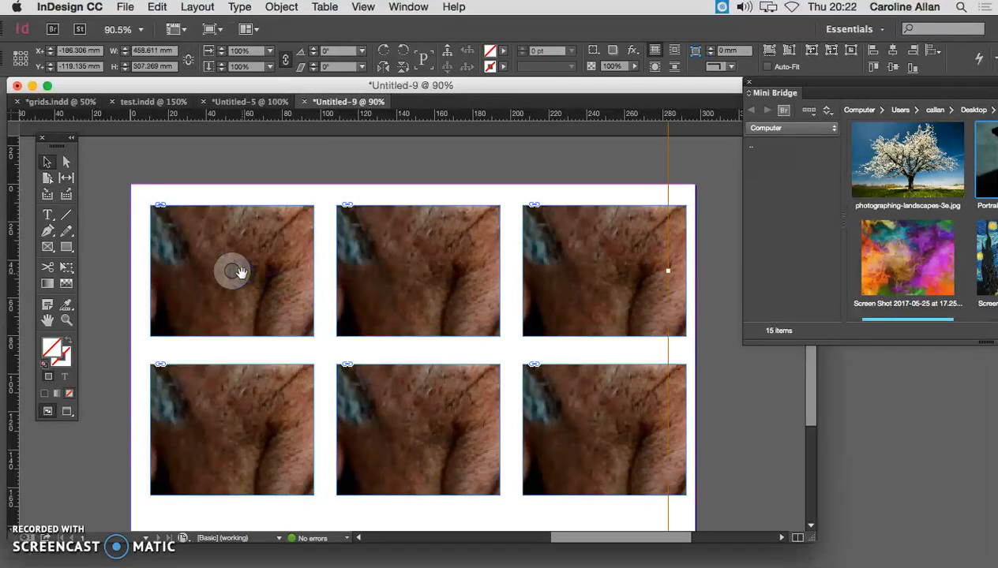
key(super+minus)
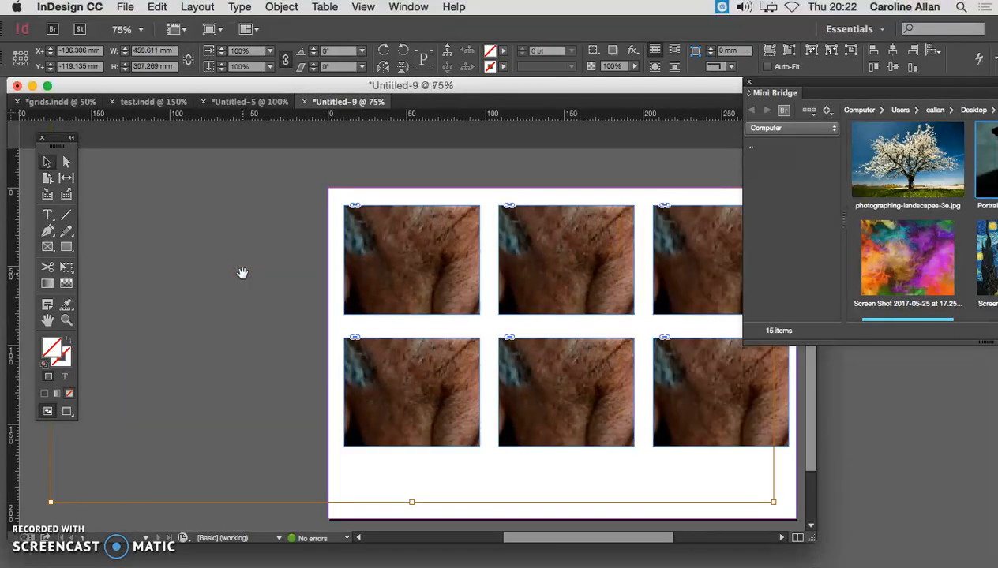
scroll(277, 285, right, 4)
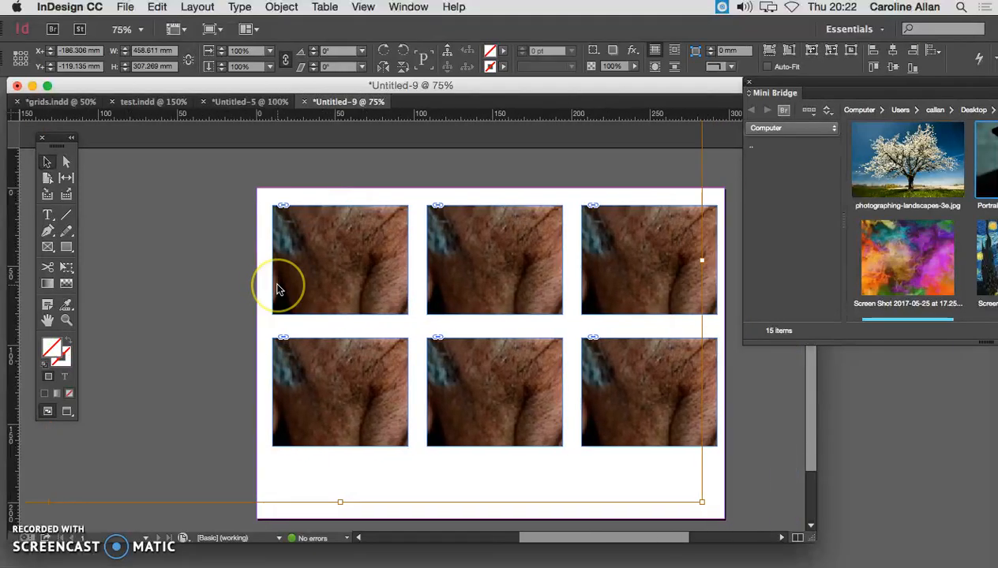
scroll(276, 289, right, 3)
scroll(278, 288, right, 2)
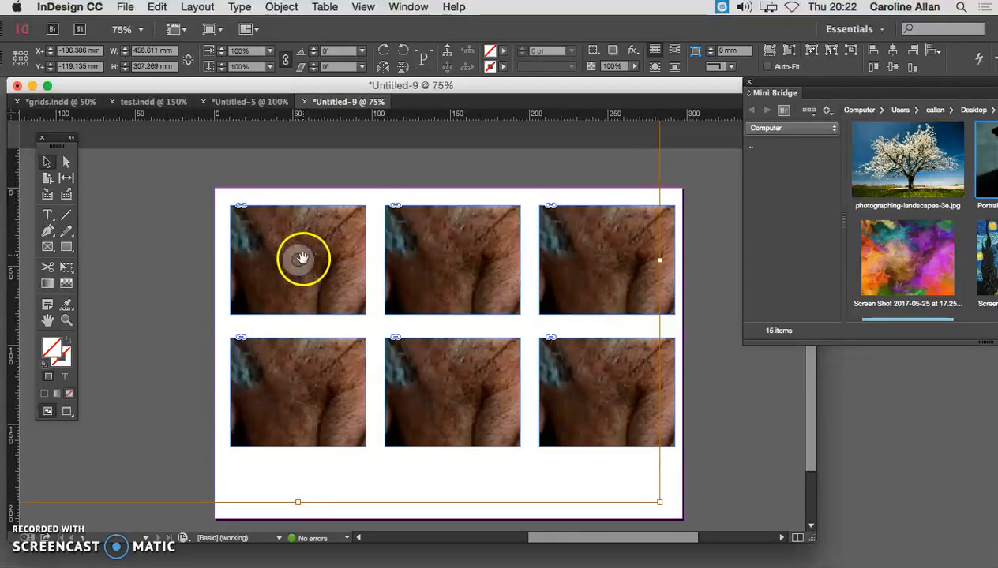
click(183, 511)
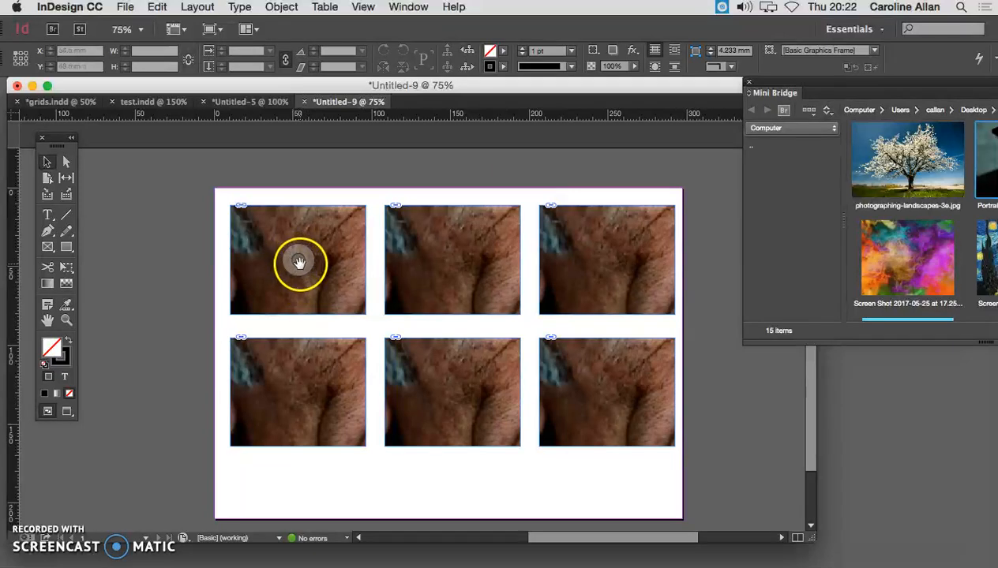
click(299, 263)
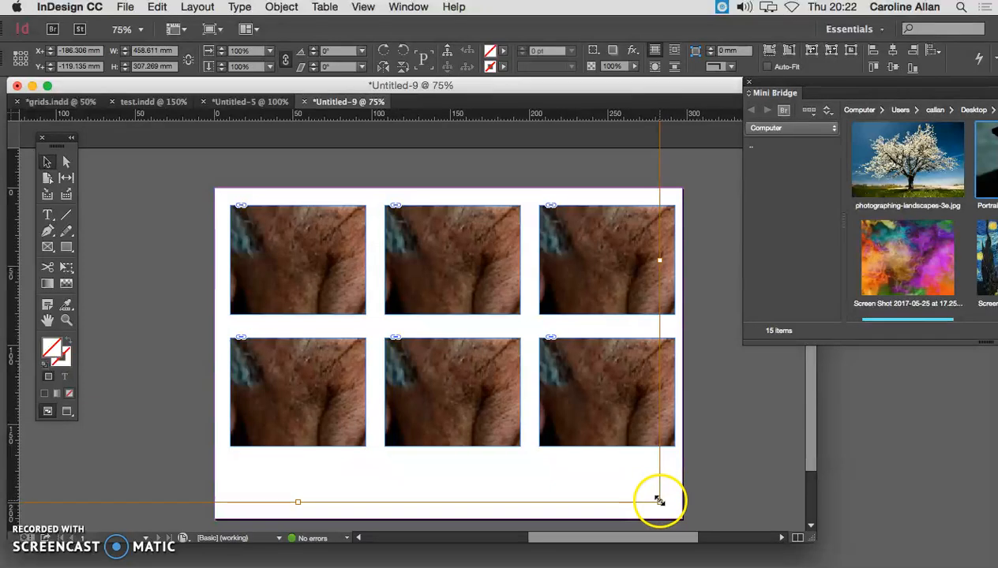
drag(659, 502, 509, 392)
mouse_move(334, 257)
mouse_down()
mouse_move(345, 288)
mouse_move(345, 274)
mouse_move(308, 259)
mouse_move(338, 283)
mouse_move(347, 251)
mouse_up()
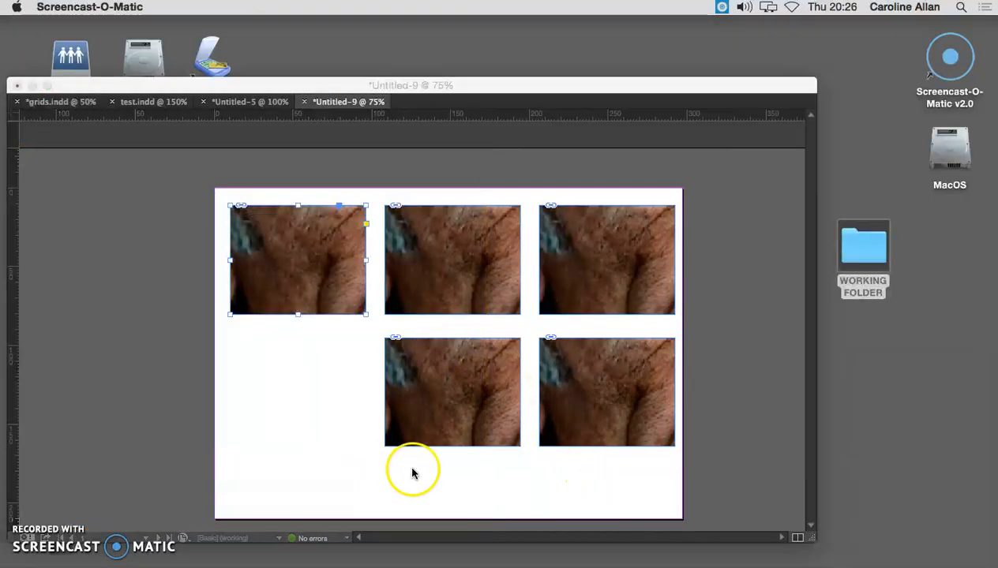
Switch back to InDesign, check the full extent of the portrait inside the first frame, and move Mini Bridge clear of the page.
click(412, 470)
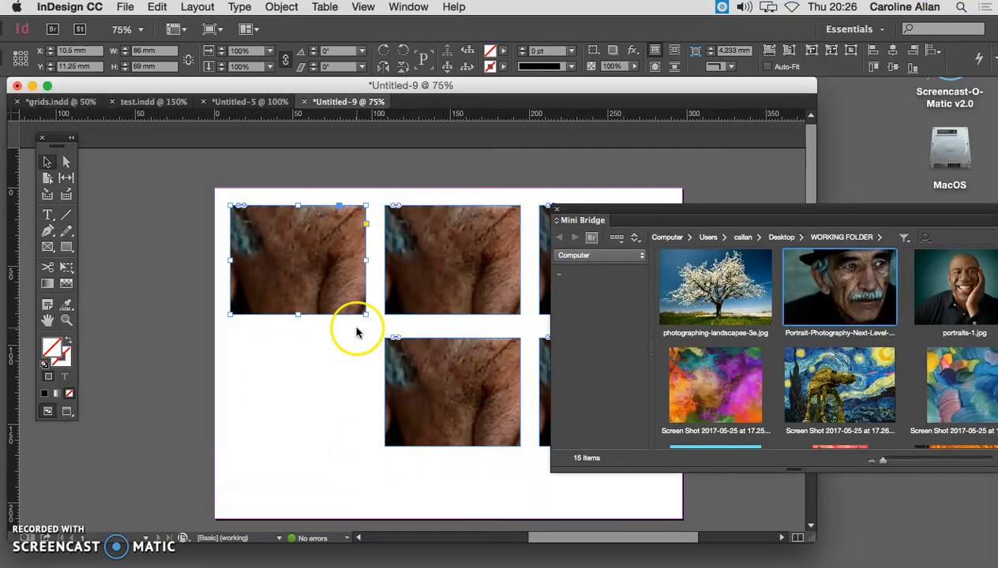
click(304, 262)
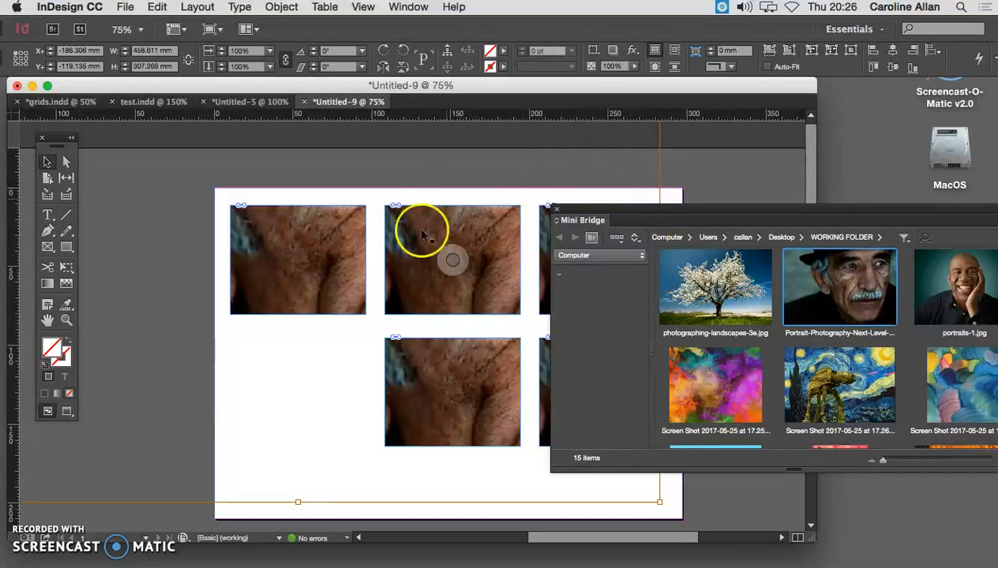
click(432, 514)
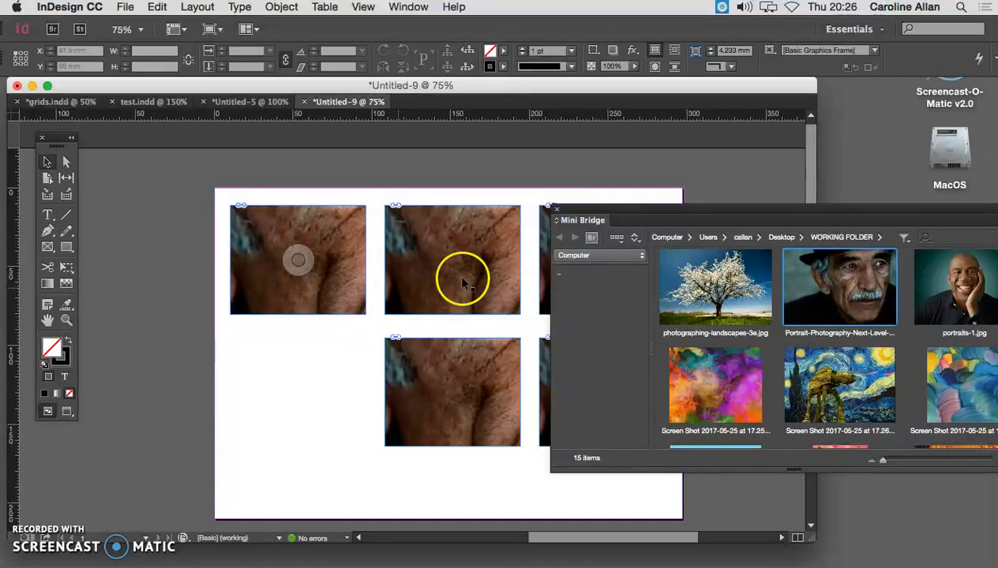
drag(584, 218, 906, 362)
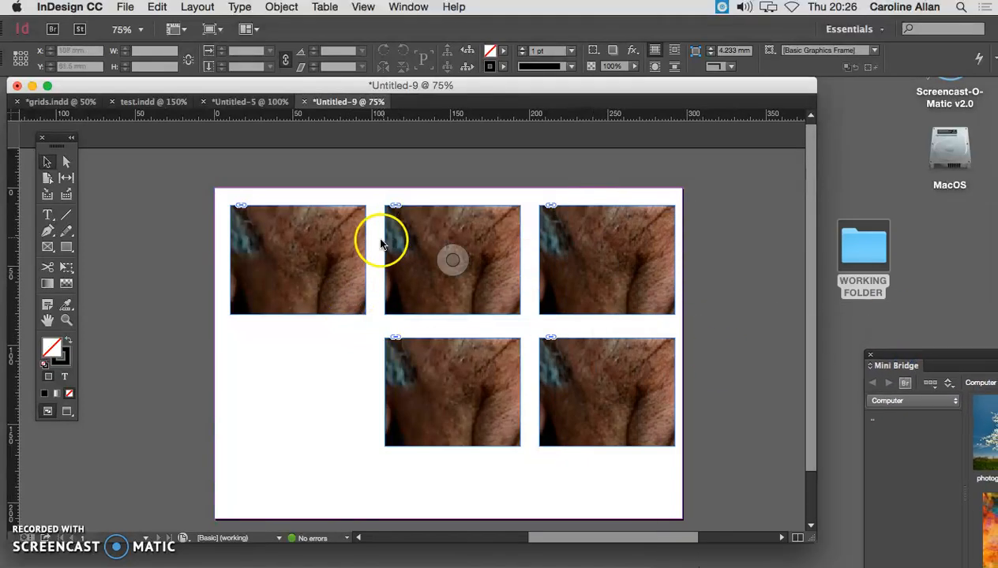
Fill the first top-row frame proportionally with its portrait and select the image inside it to show its bounds.
click(345, 286)
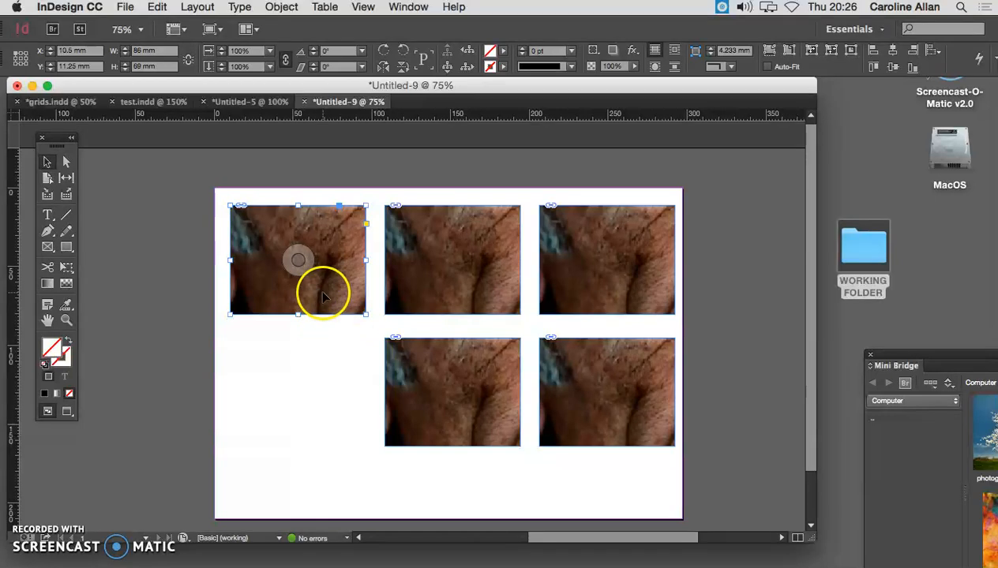
click(769, 51)
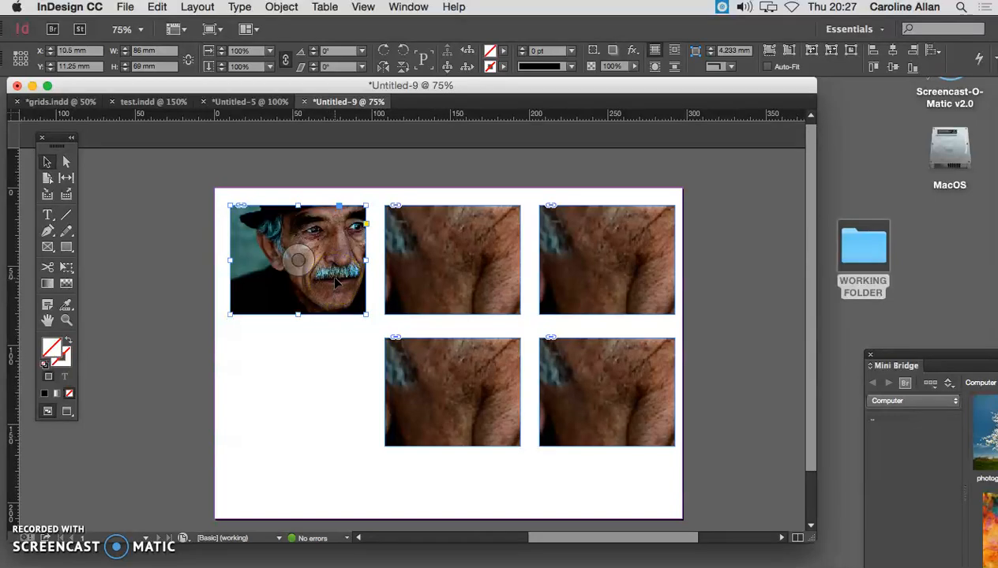
click(300, 260)
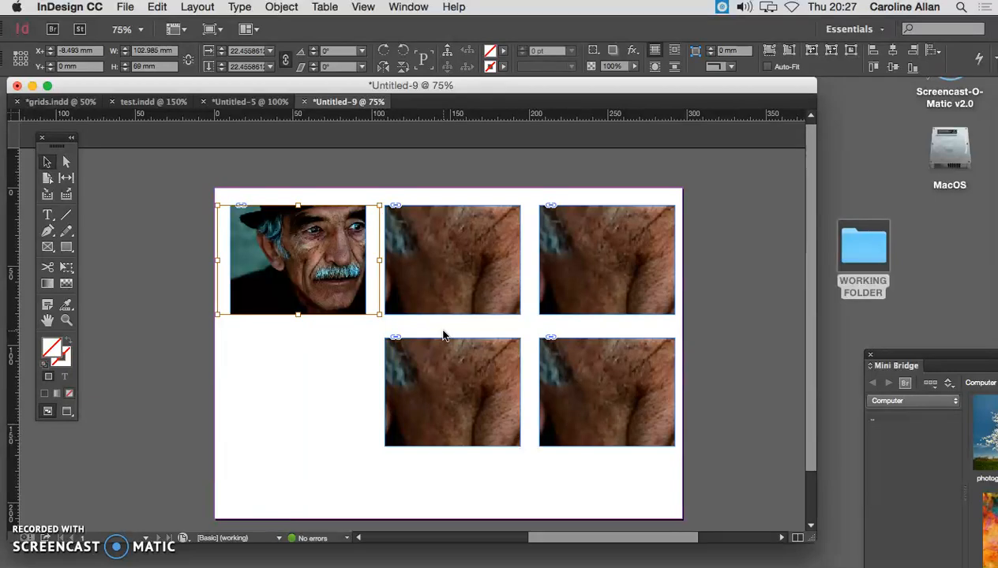
Try widening the first top-row frame to 93.5 mm, and undo the resize.
click(348, 360)
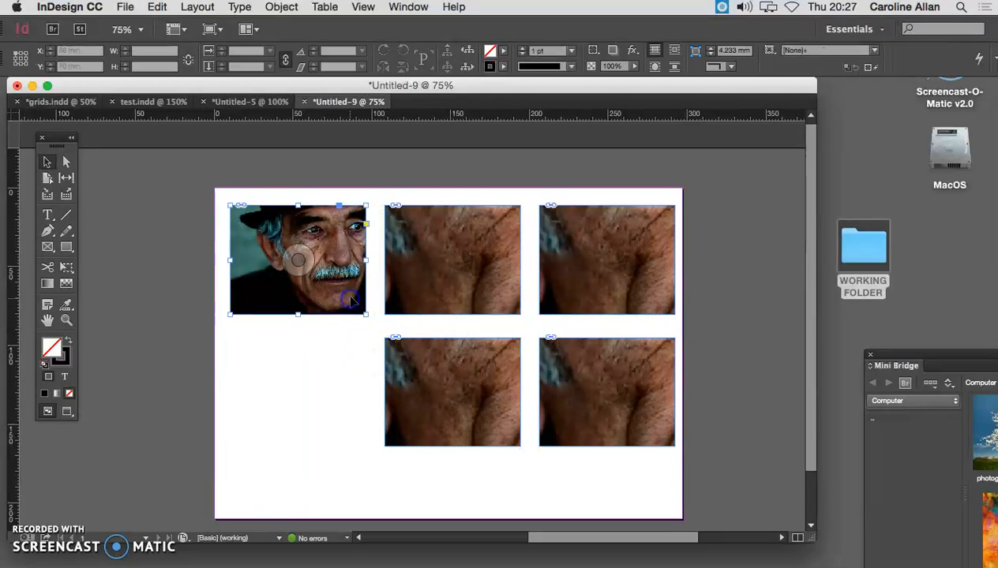
drag(365, 260, 379, 261)
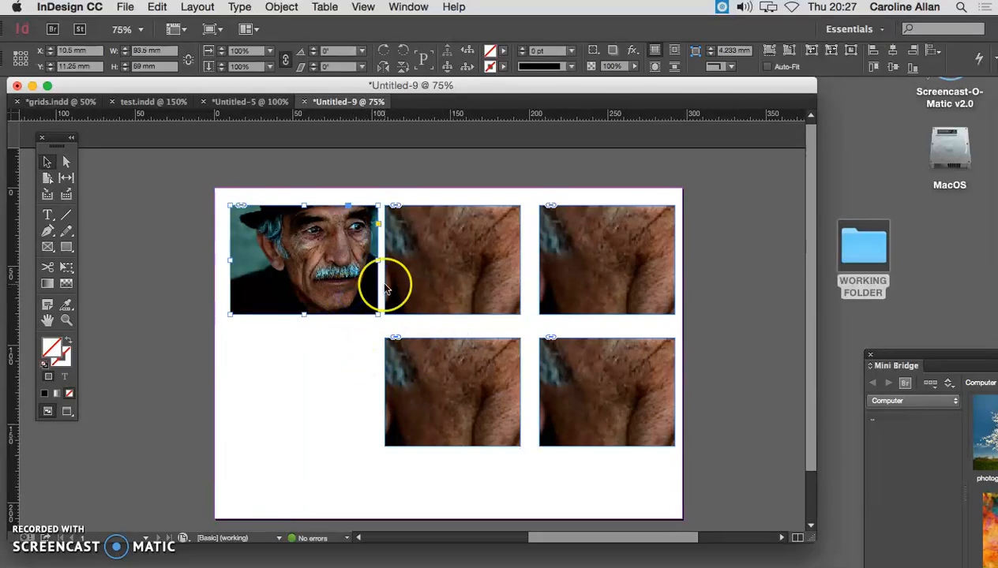
key(super+z)
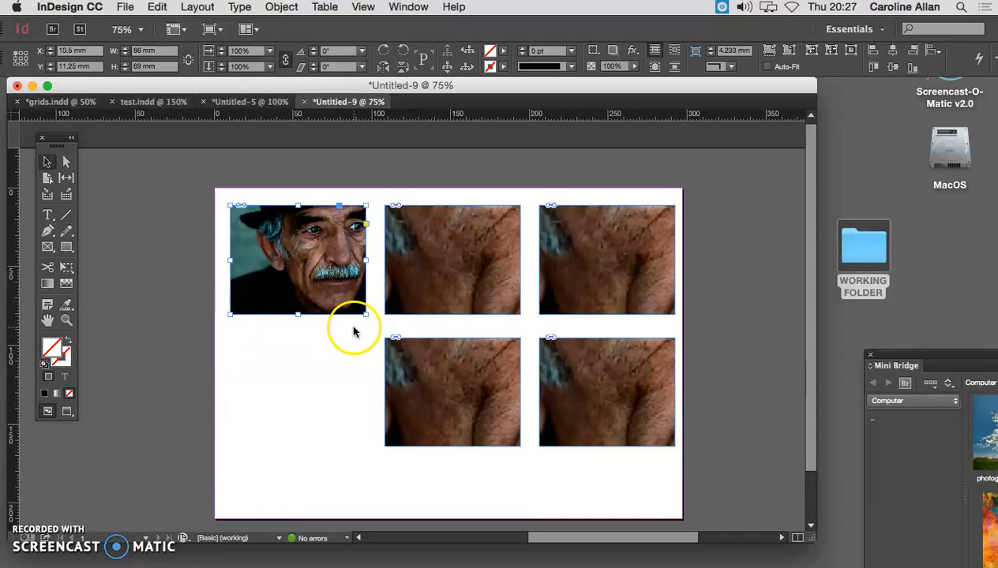
Select the portrait inside the first top-row frame and nudge it leftward until the man's whole face shows within the frame.
click(298, 261)
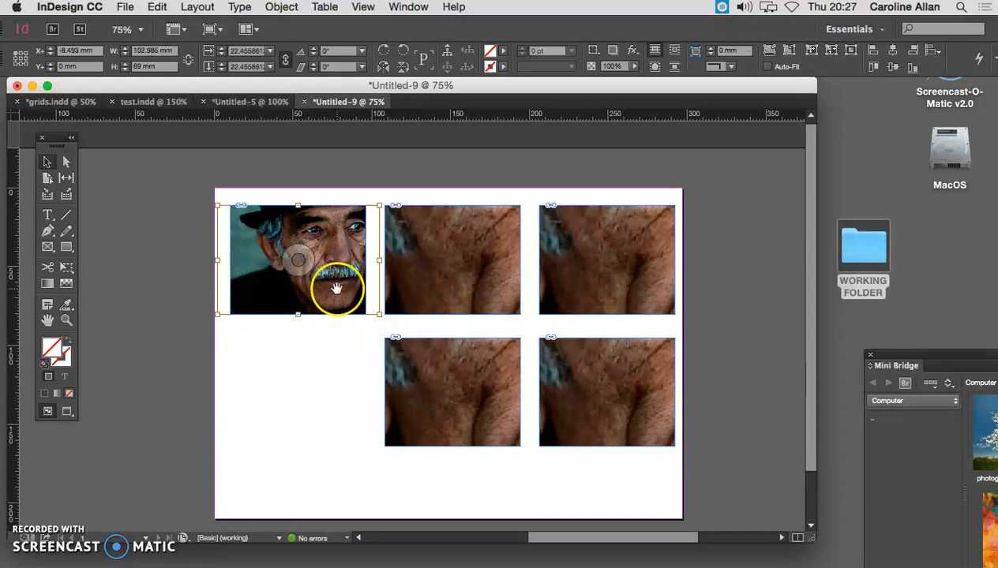
key(Left)
key(Left)
key(Left)
key(Left)
key(Left)
key(Left)
key(Left)
key(Left)
key(Left)
key(Left)
key(Left)
key(Left)
key(Left)
key(Left)
key(Left)
key(Left)
key(Left)
key(Left)
key(Left)
key(Left)
key(Left)
key(Left)
key(Left)
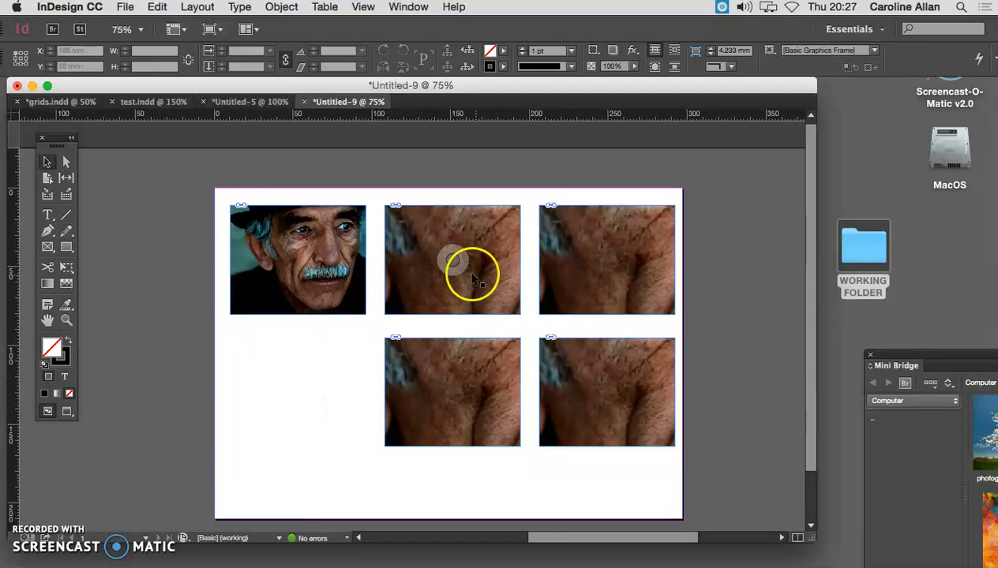
Fit the portrait proportionally inside the second top-row frame and check how it sits there.
click(501, 286)
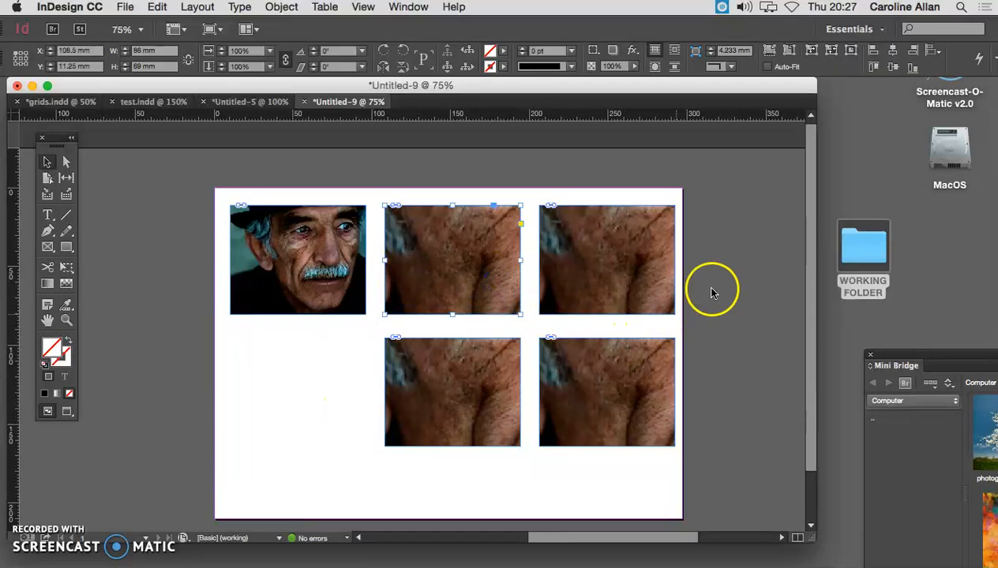
click(789, 53)
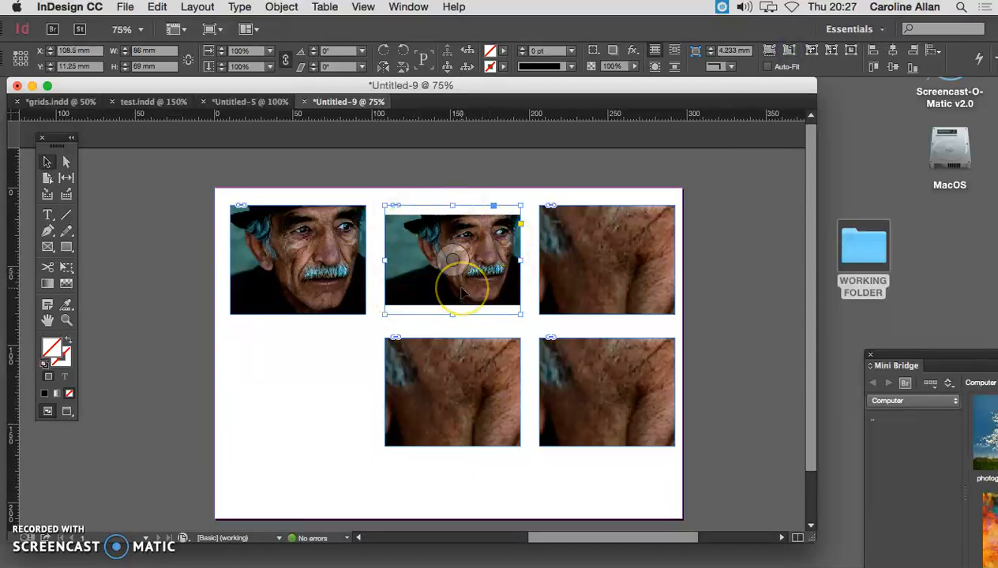
click(454, 265)
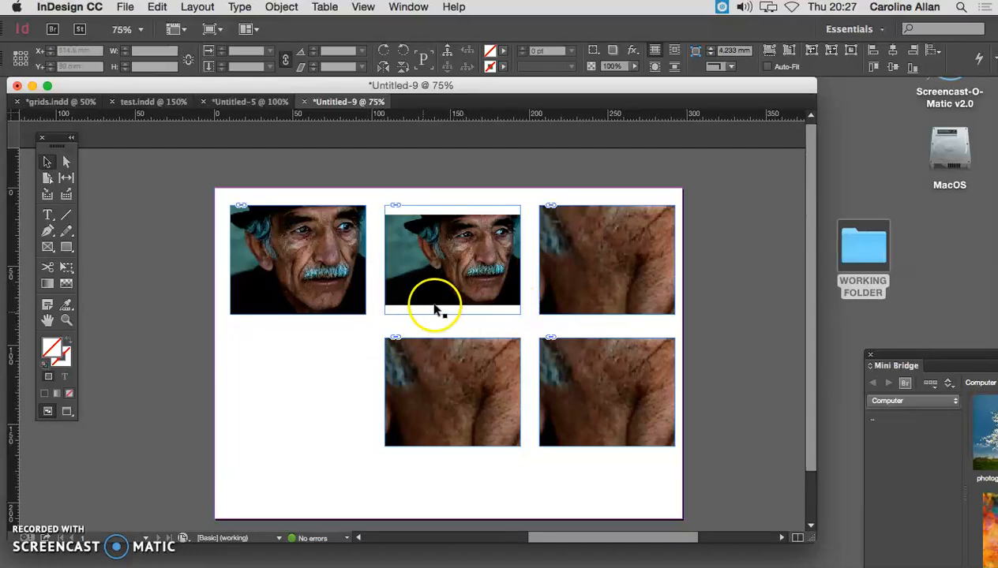
Try enlarging the portrait inside the second top-row frame from its corner, undo the scaling and clear the selection.
click(457, 257)
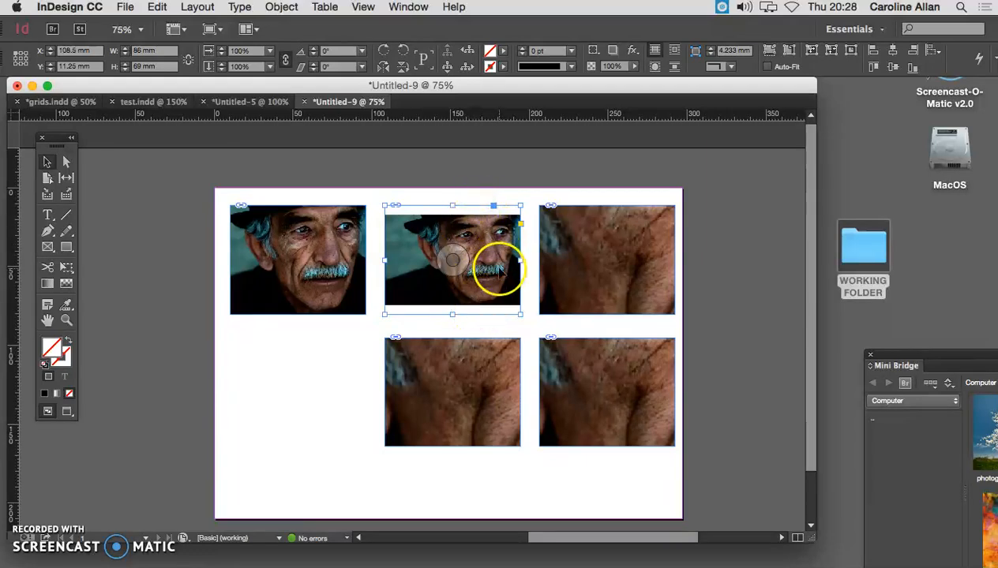
click(452, 259)
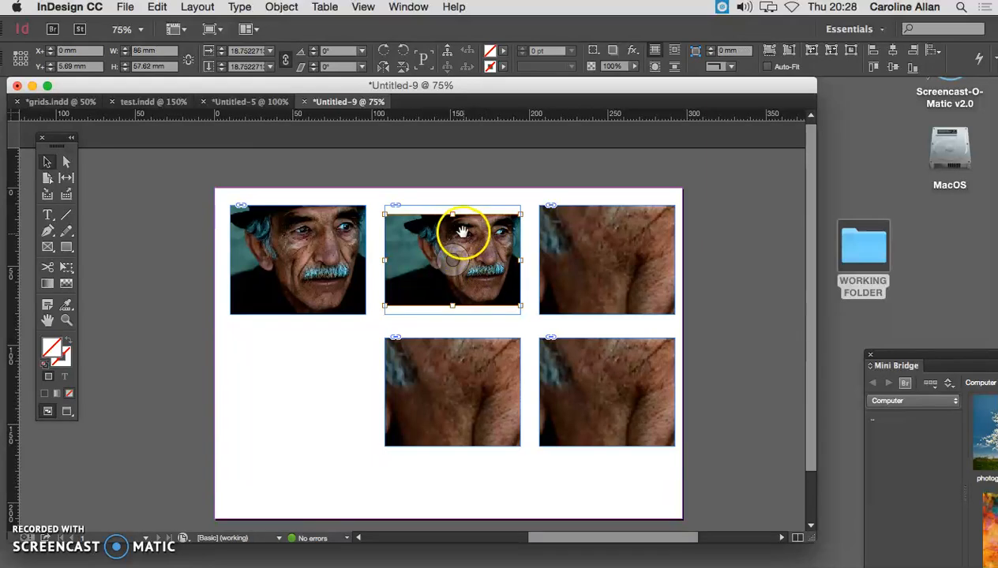
drag(521, 216, 533, 204)
key(super+z)
click(486, 247)
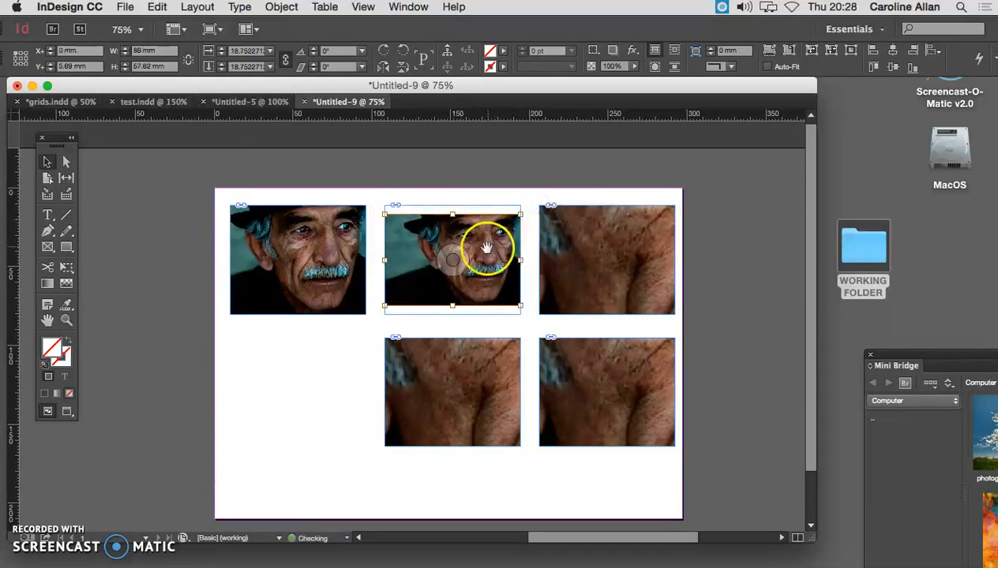
click(491, 180)
click(505, 251)
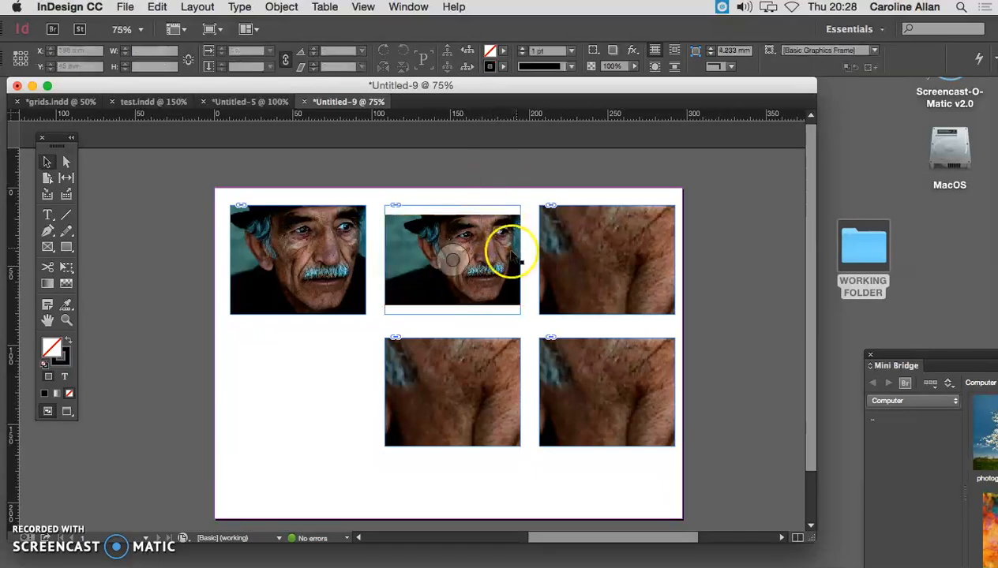
Fit the content to the frame in the third top-row frame and select the image inside it to check its bounds.
click(604, 261)
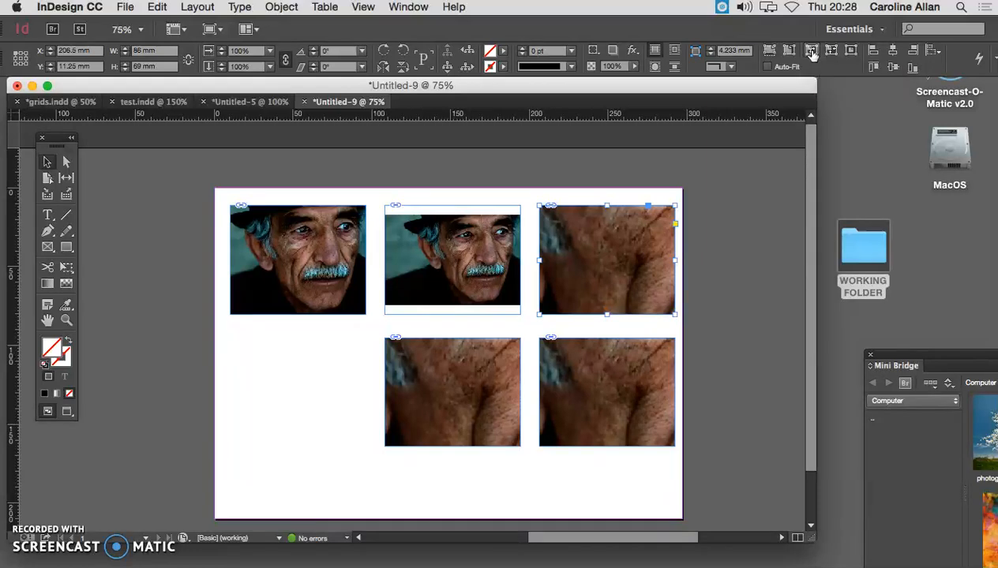
click(811, 52)
click(611, 257)
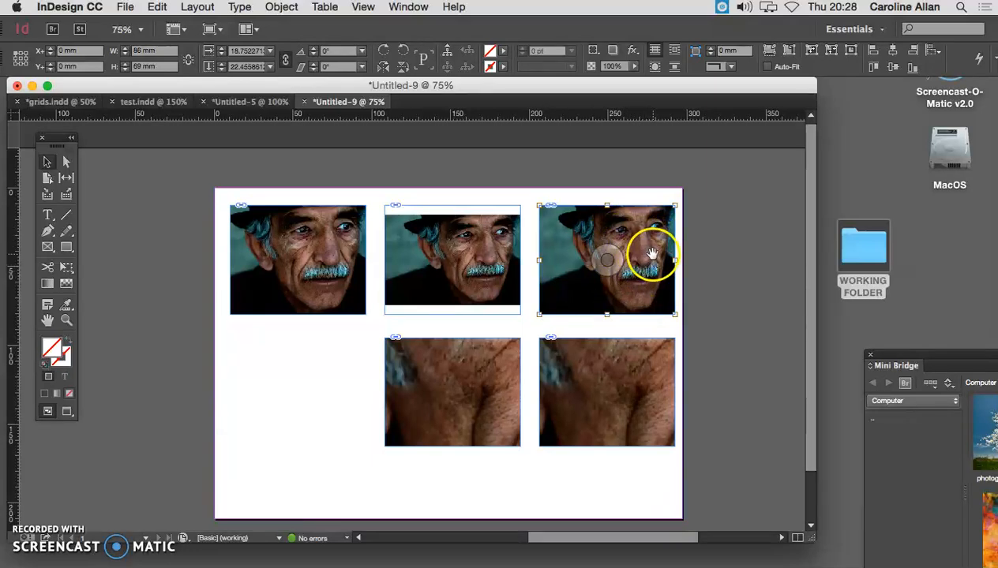
Try fitting the third-column frame of the lower row to its content, and undo the fit.
click(480, 415)
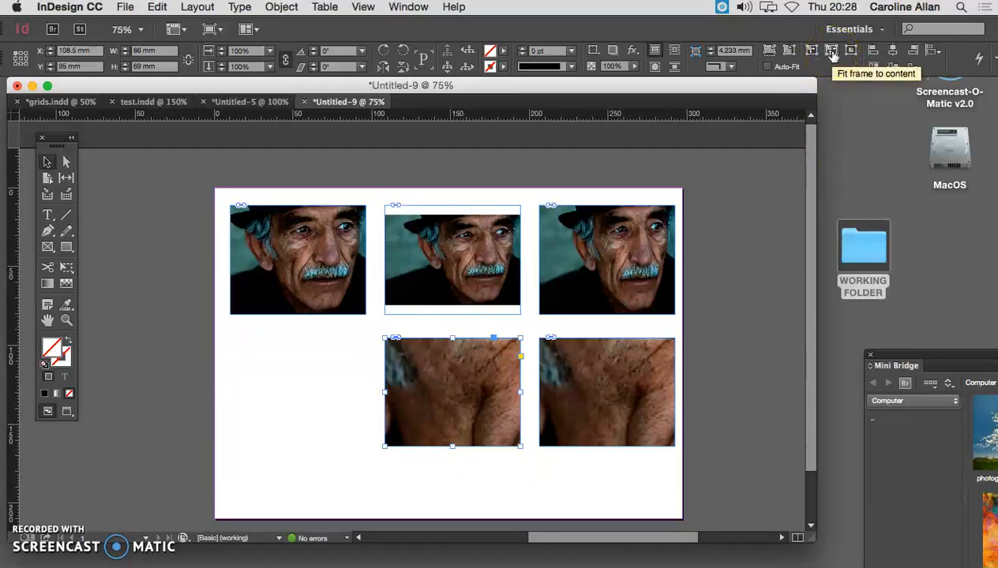
click(608, 386)
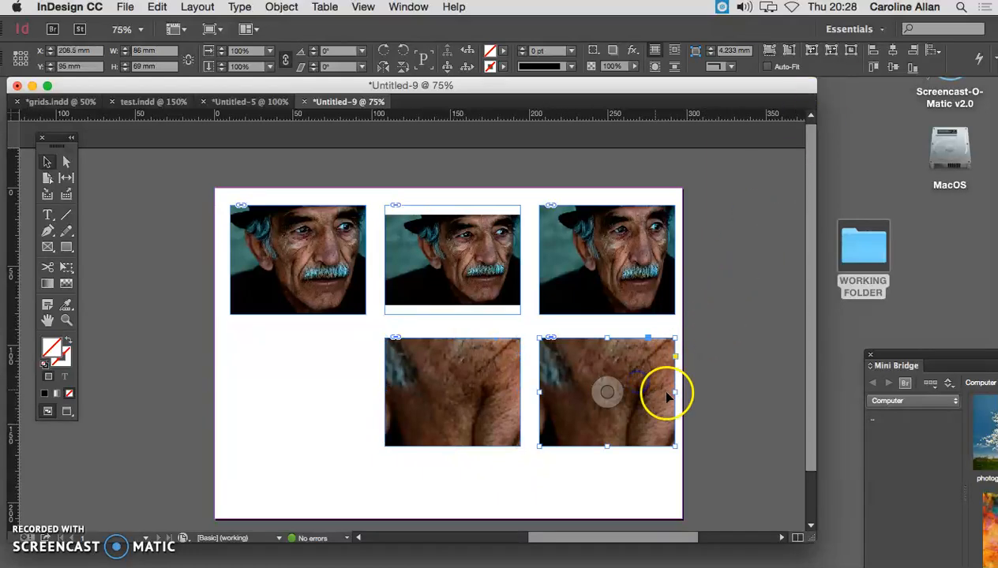
click(830, 50)
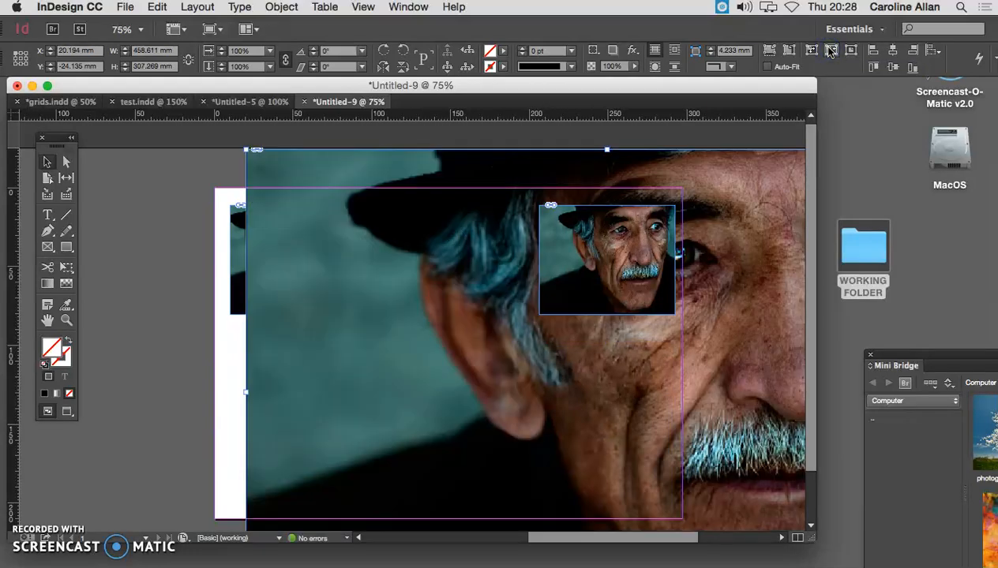
key(super+z)
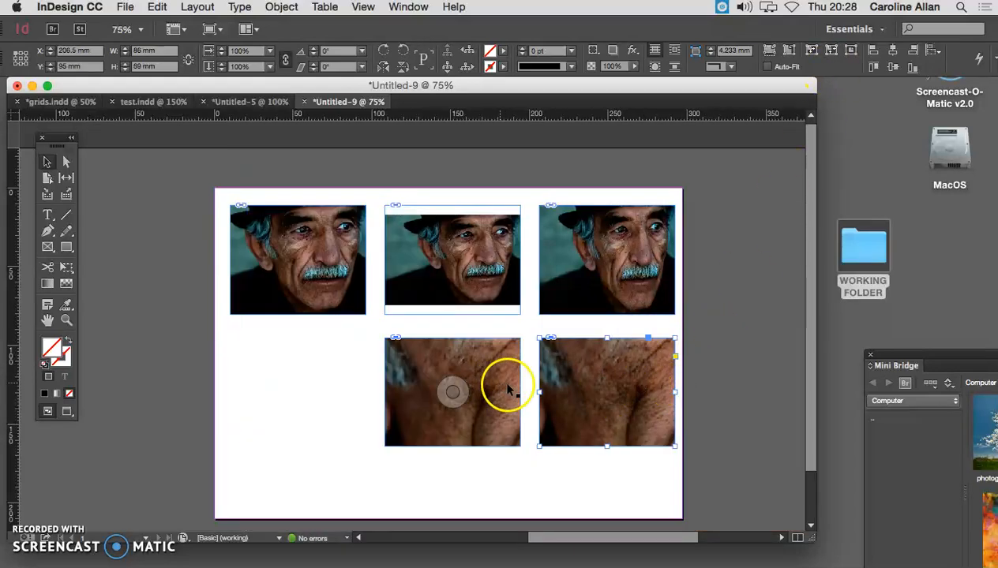
Center the content in the lower-row frame of the middle column and select the image inside it to check its bounds.
click(452, 390)
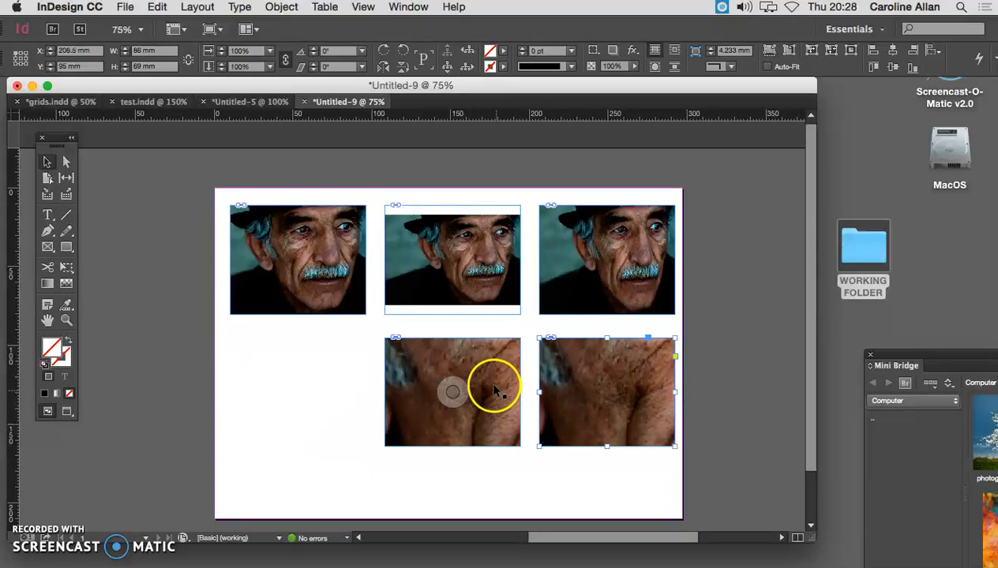
click(851, 51)
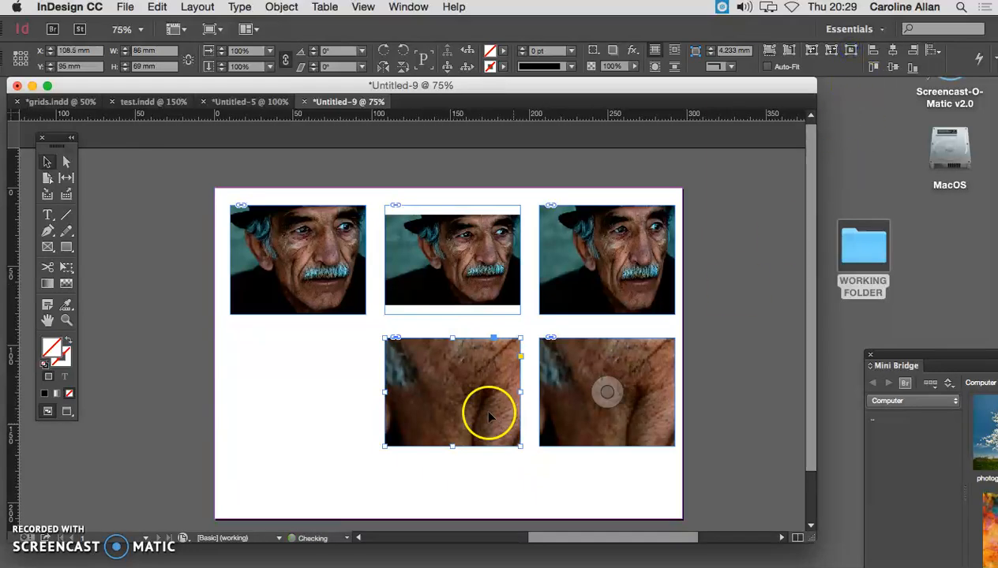
click(454, 393)
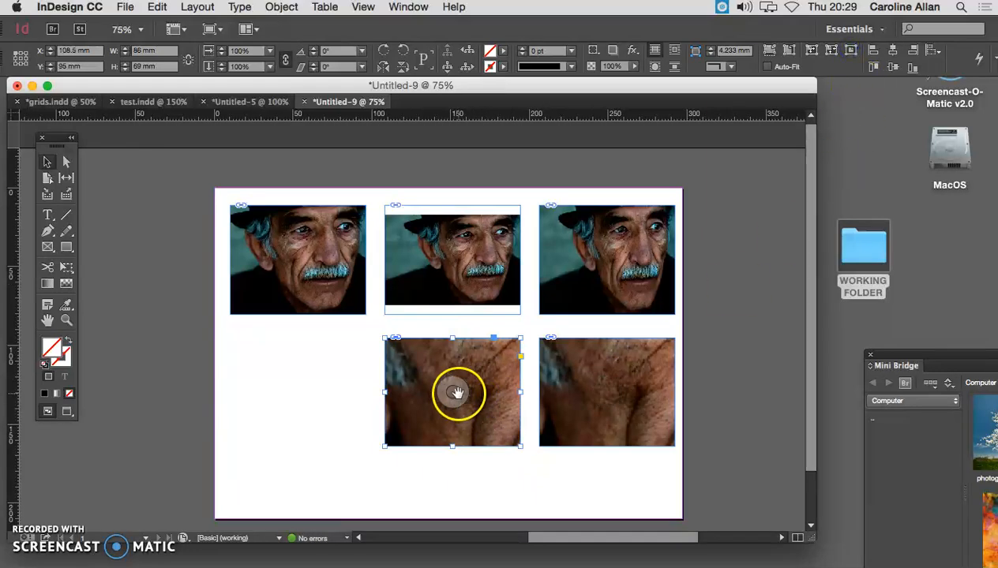
click(88, 449)
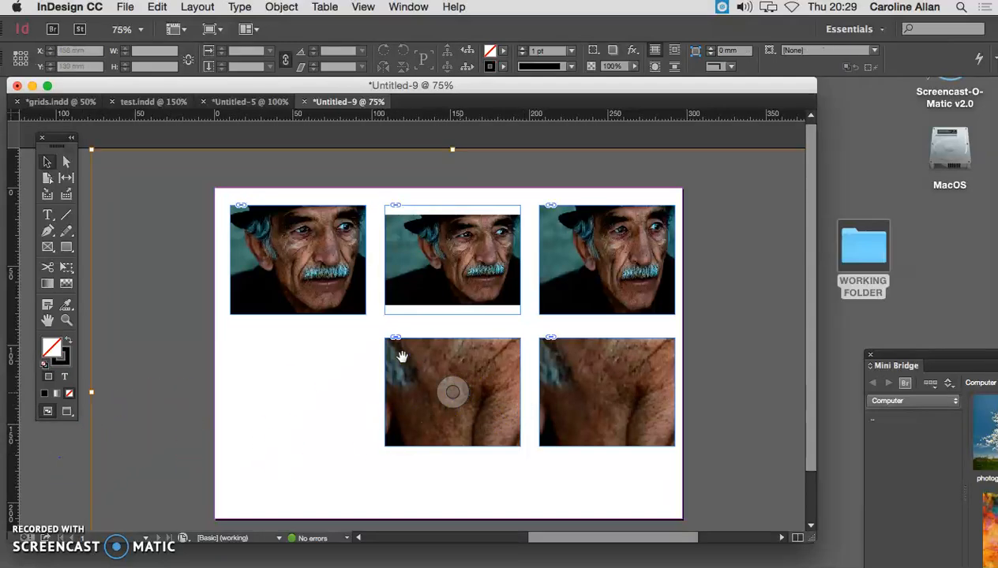
Scale the portrait inside the middle-column lower frame down to about 250 by 167.5 mm and shift it off-center.
click(111, 158)
drag(92, 150, 255, 261)
drag(430, 353, 493, 389)
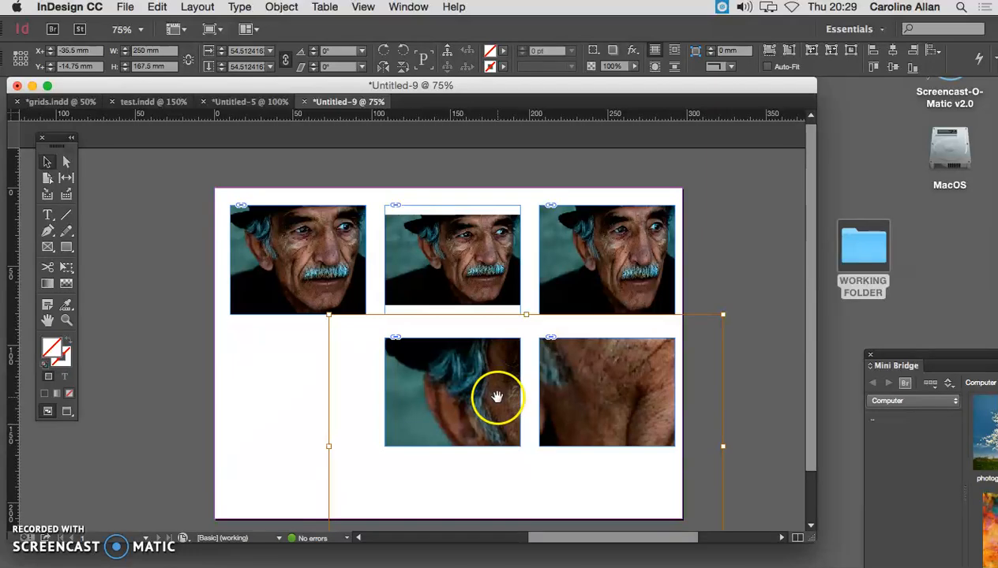
Center the scaled-down portrait within the middle-column lower frame and select the frame.
click(850, 51)
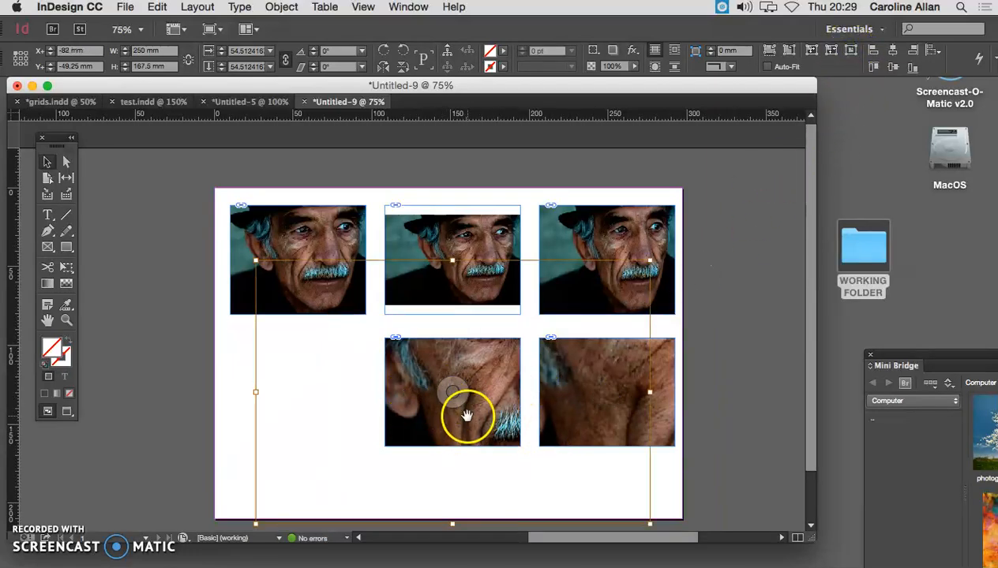
click(228, 423)
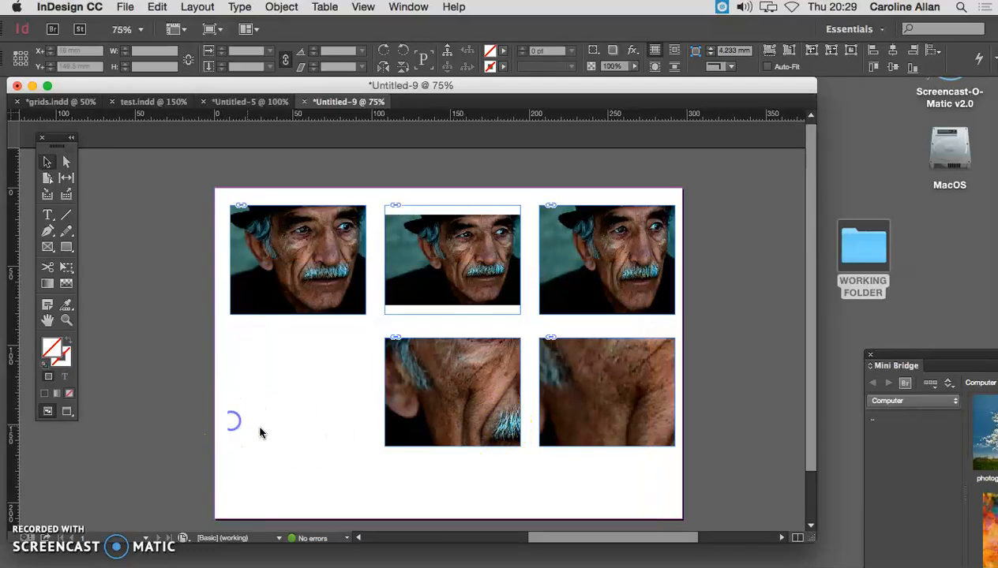
click(504, 405)
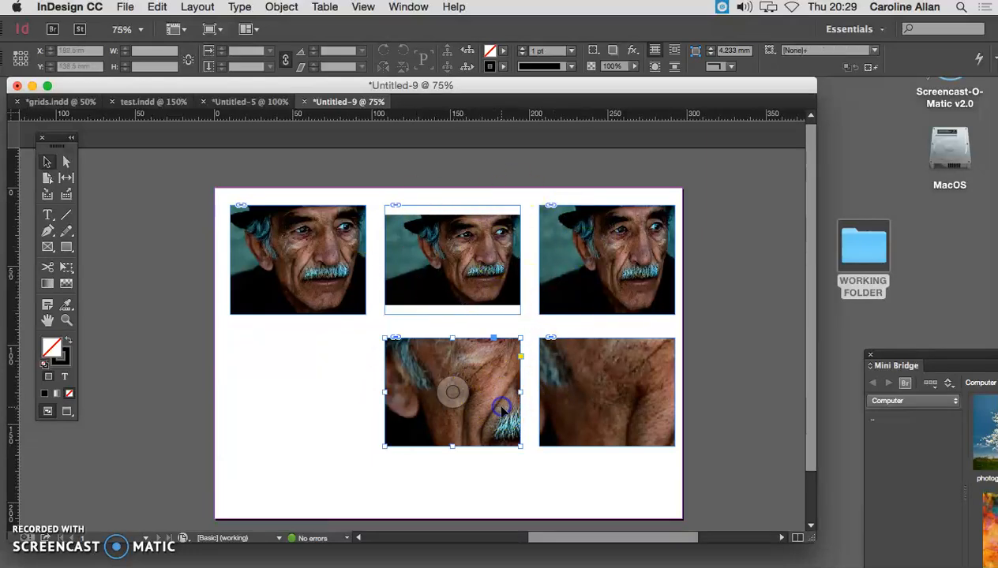